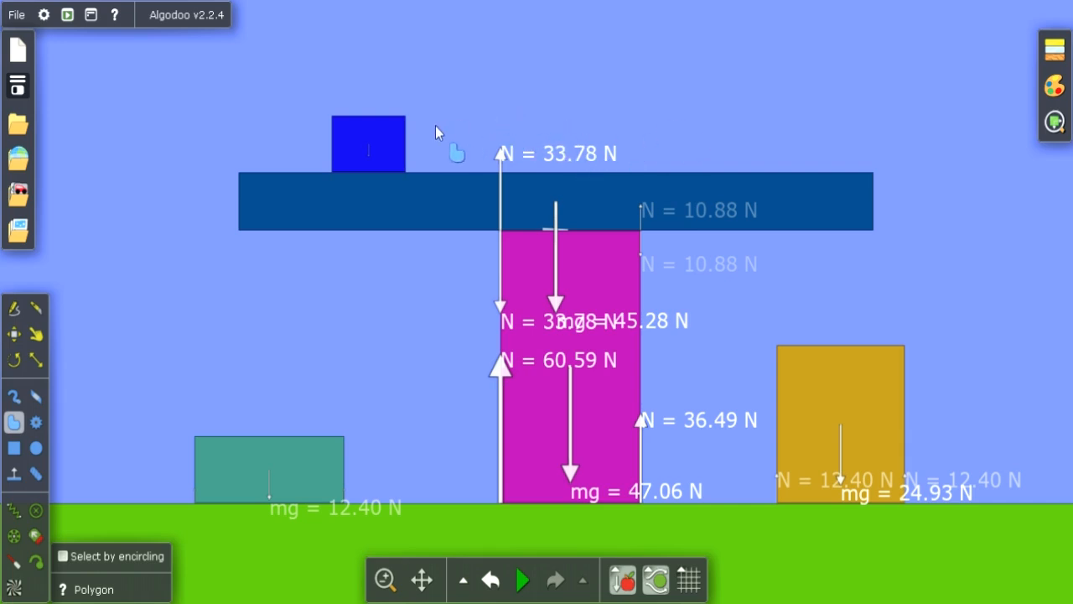
- Move the blue box along the beam to a spot closer to the central pillar
mouse_move(370, 137)
mouse_down()
mouse_move(312, 135)
mouse_move(331, 137)
mouse_up()
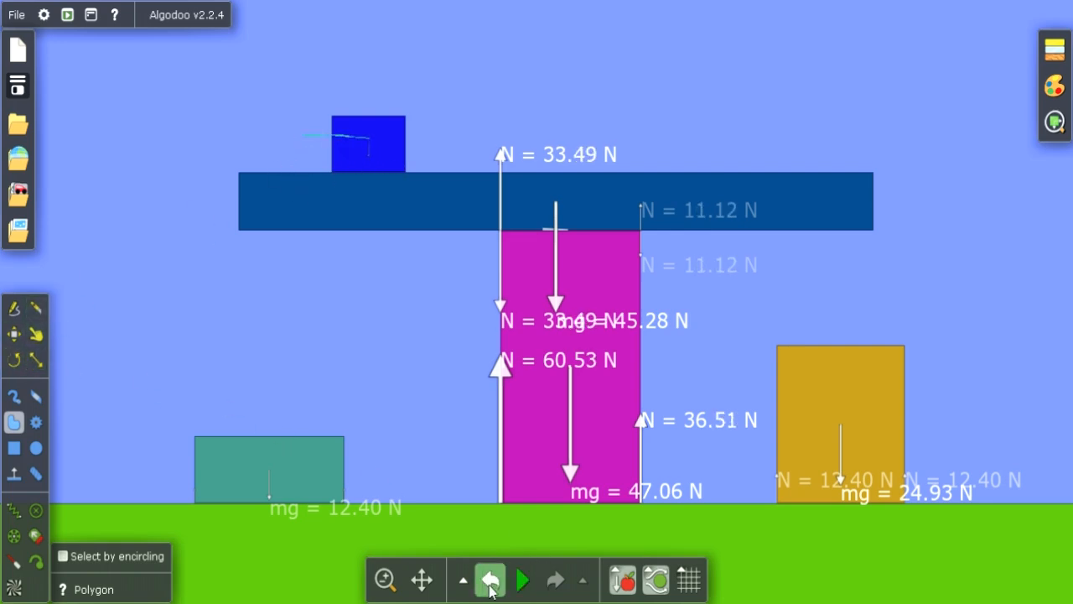
click(491, 582)
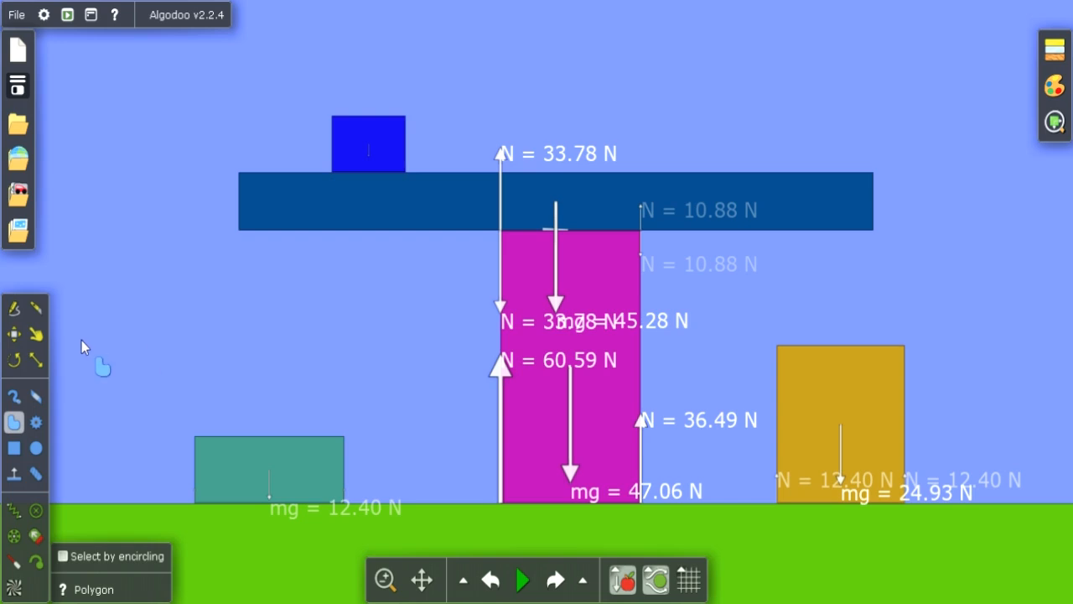
click(14, 334)
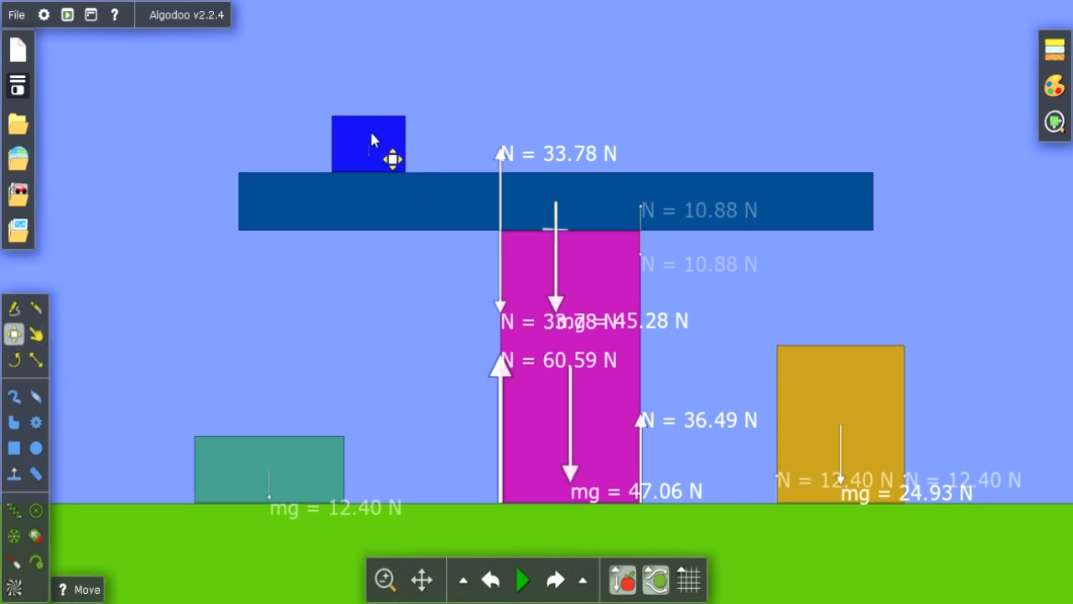
drag(370, 131, 299, 139)
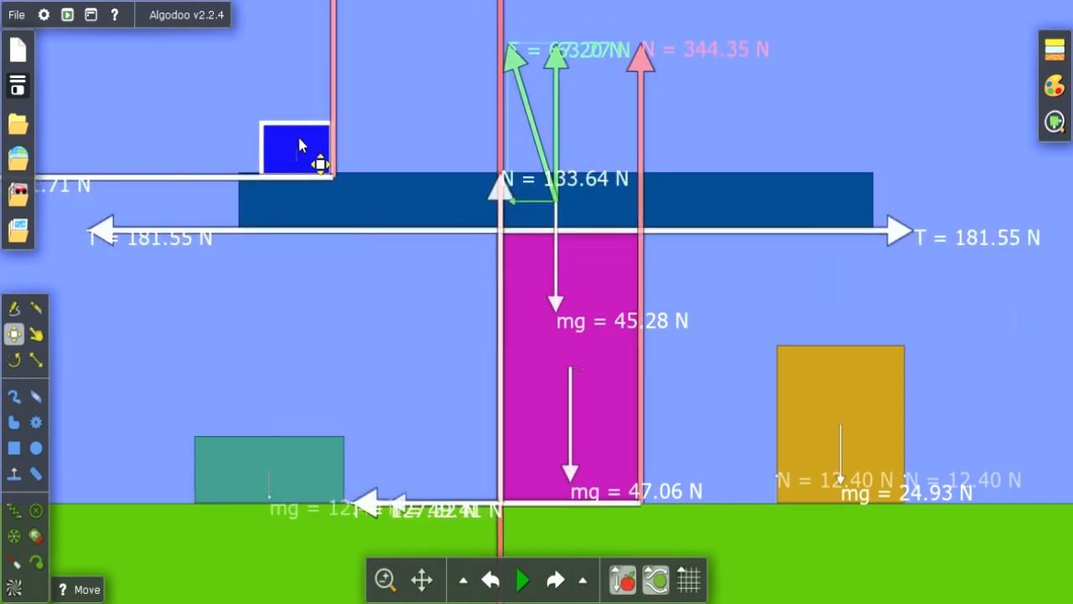
drag(299, 145, 408, 135)
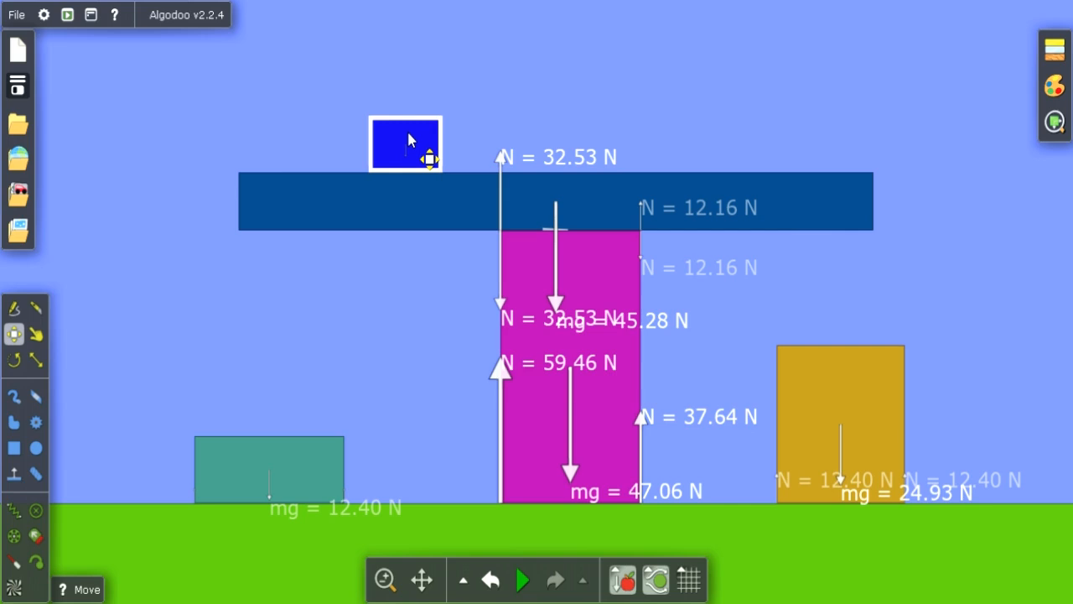
- Lower the ground plane, and shift the magenta pillar, teal block, gold block and long beam down to match
right_click(653, 51)
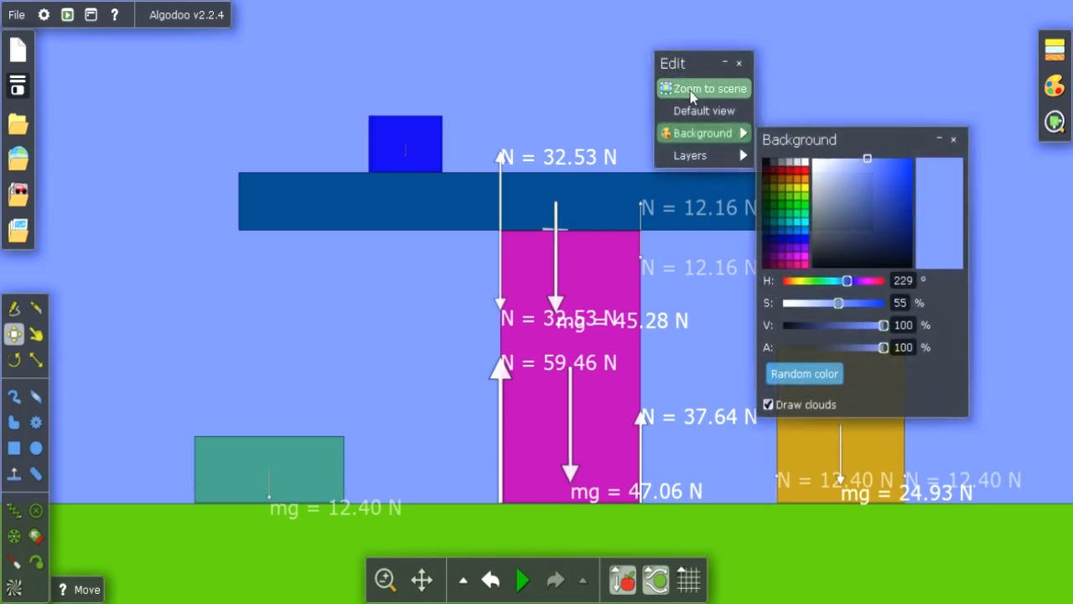
click(691, 87)
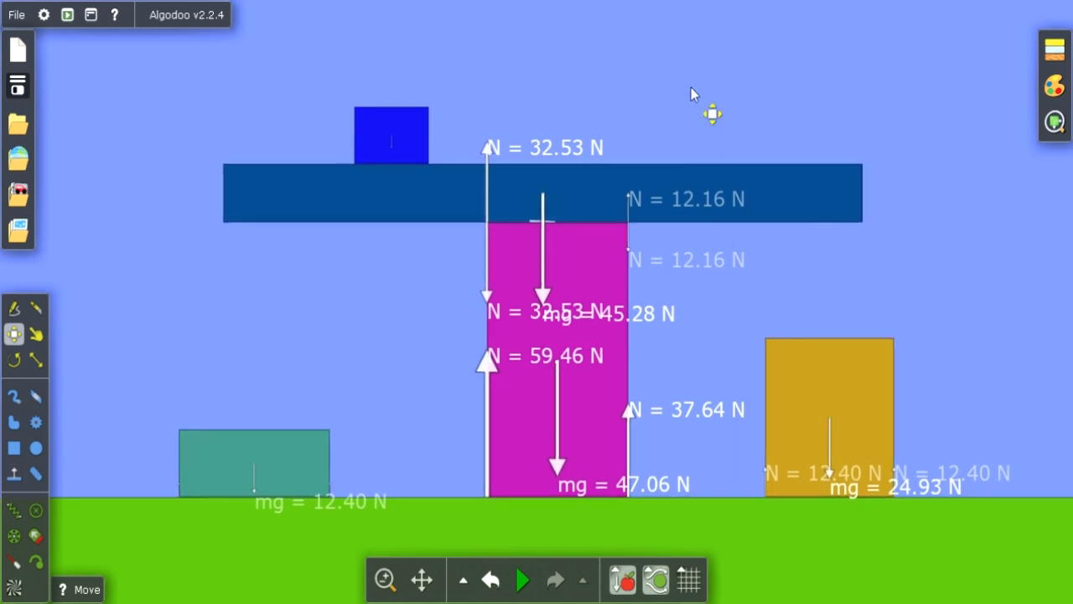
right_click(691, 87)
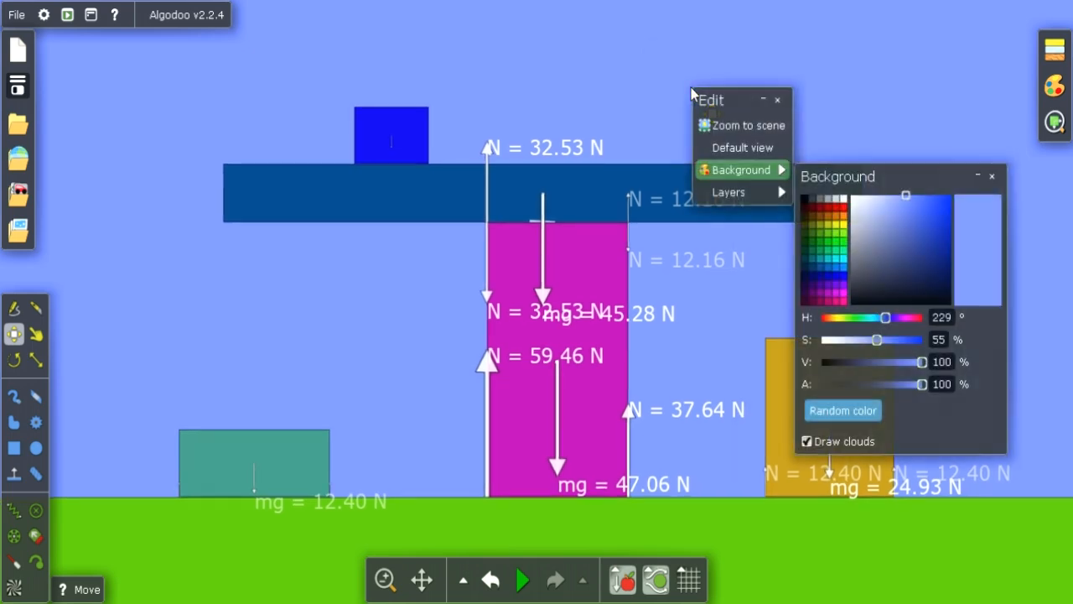
click(735, 133)
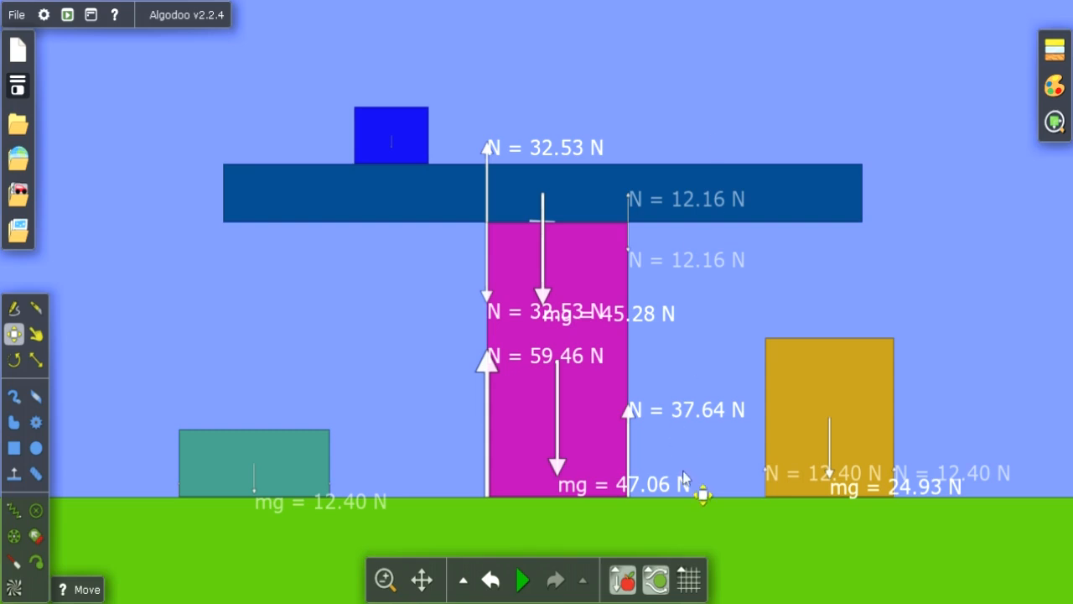
click(37, 362)
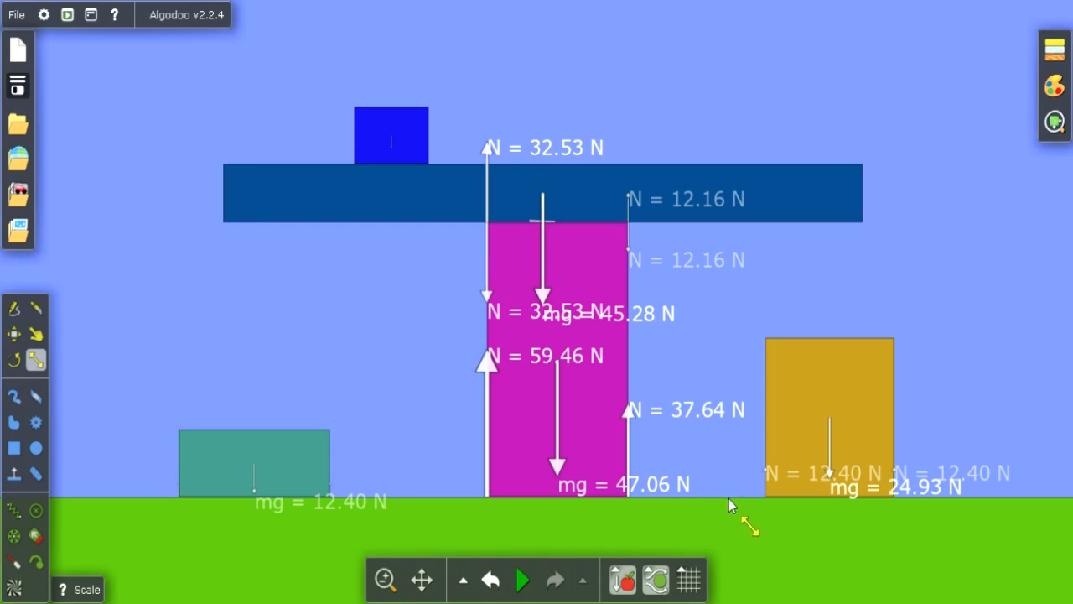
drag(728, 500, 734, 540)
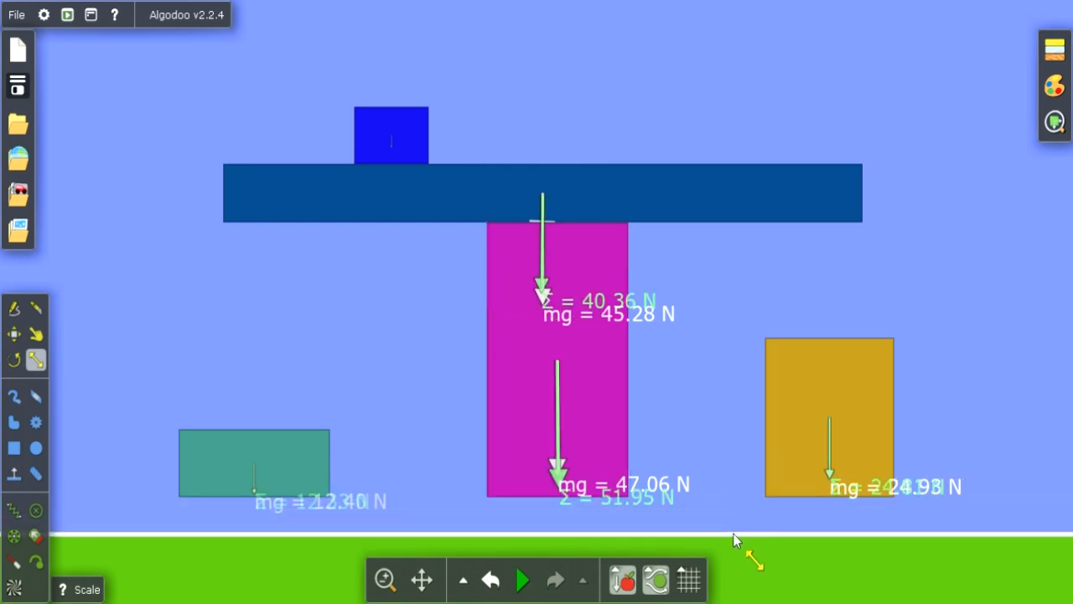
drag(550, 340, 549, 379)
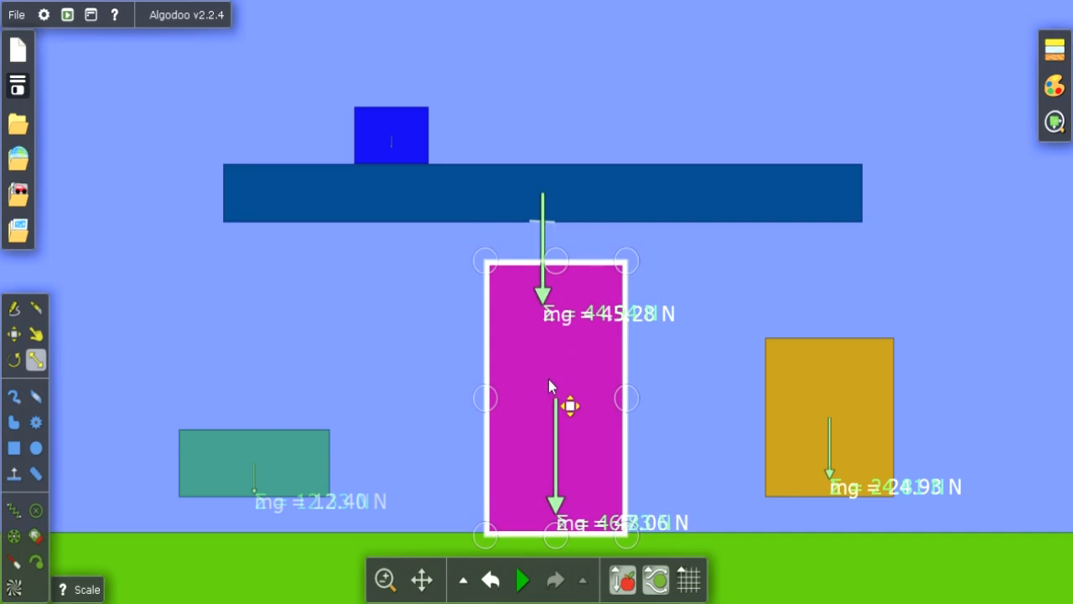
drag(255, 449, 255, 480)
drag(844, 440, 849, 452)
drag(673, 211, 677, 244)
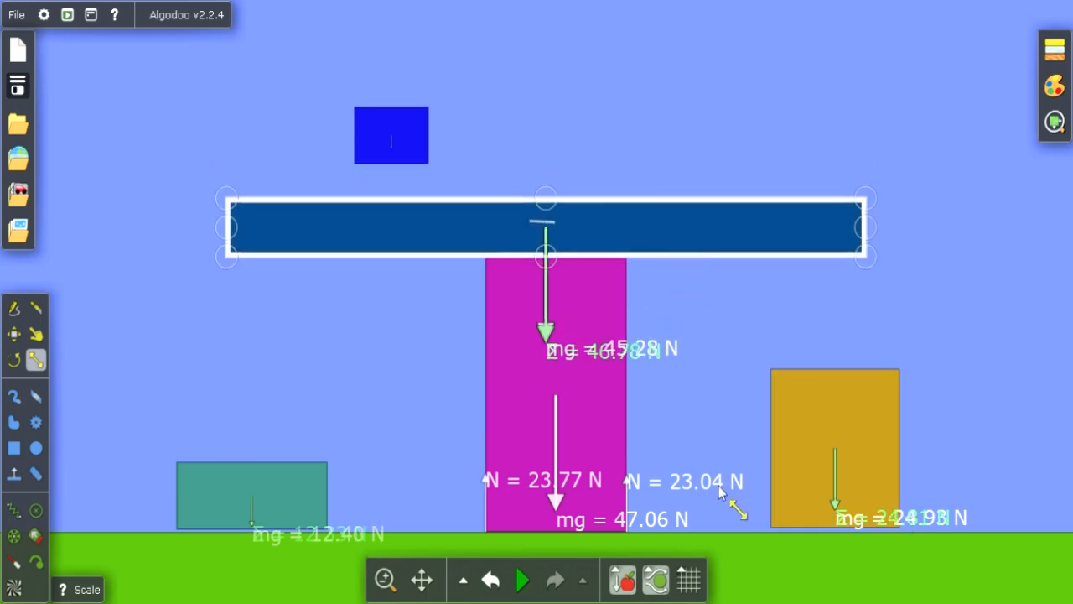
- Settle the gold block and magenta pillar on the ground, and set the blue box down on the beam
drag(728, 537, 738, 579)
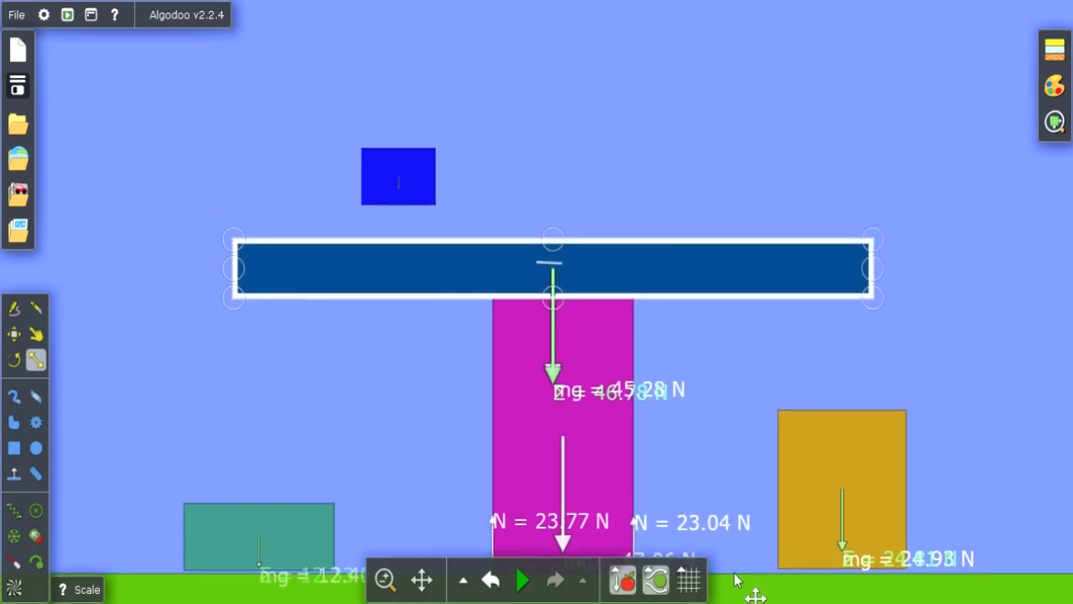
click(793, 532)
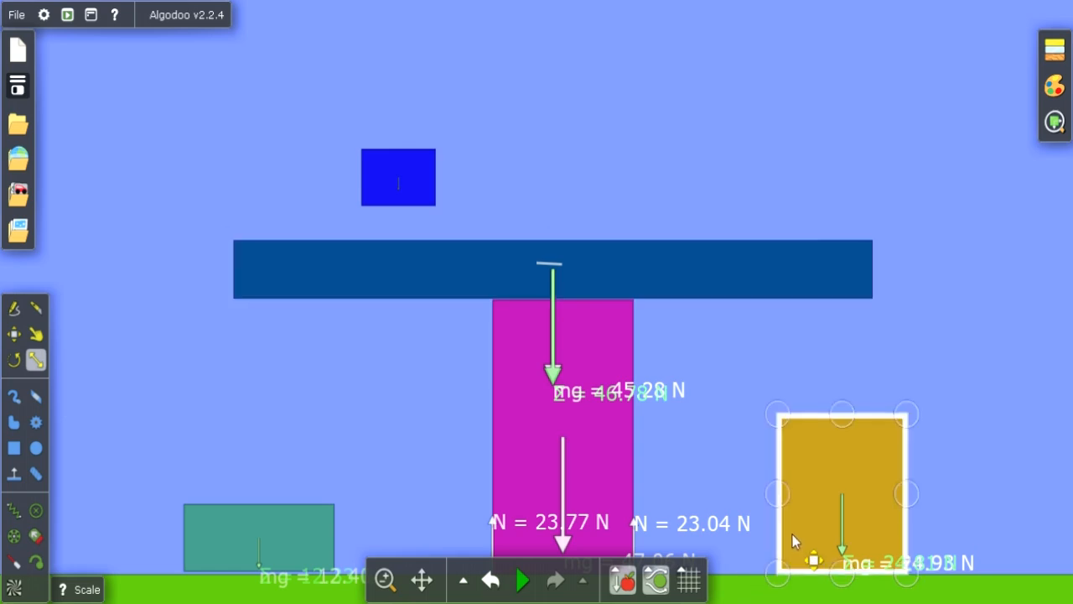
click(562, 447)
drag(562, 442, 561, 437)
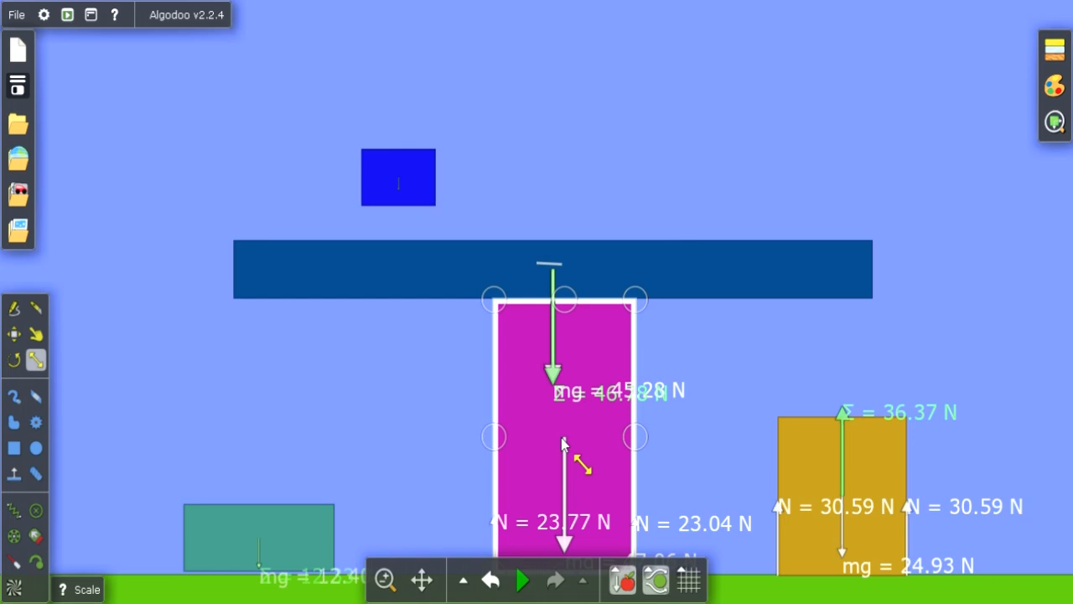
drag(386, 191, 378, 223)
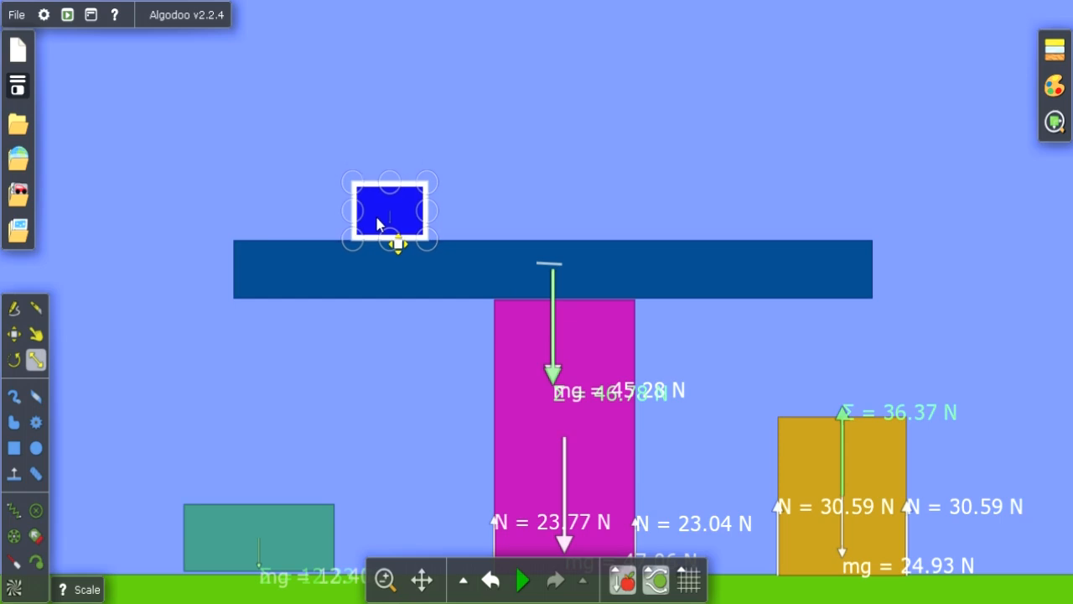
- Place the blue box slightly inward from the beam's left end and start the simulation
click(14, 334)
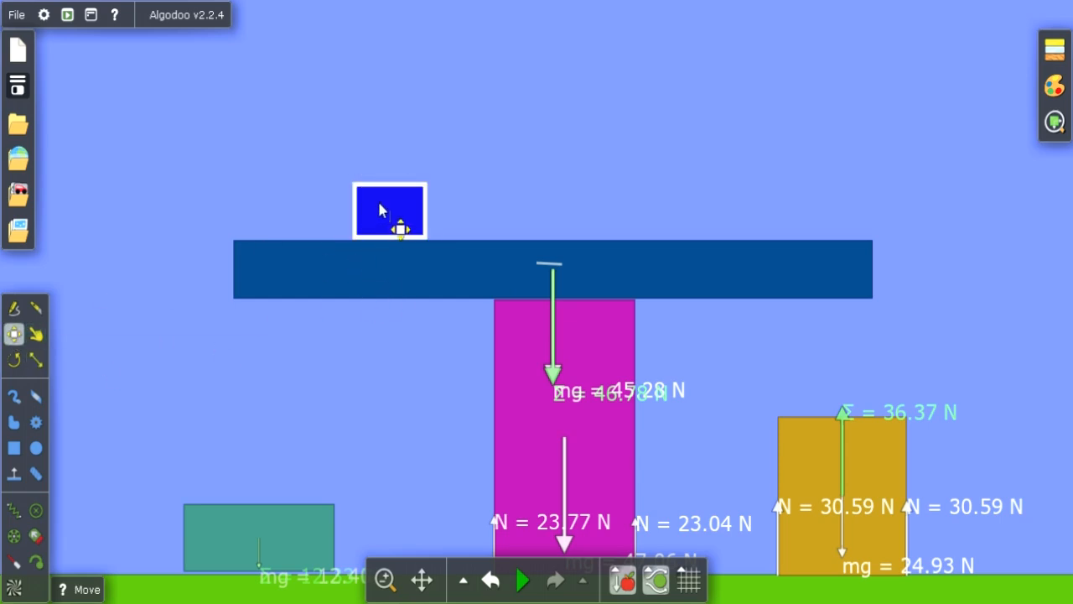
drag(378, 195, 262, 203)
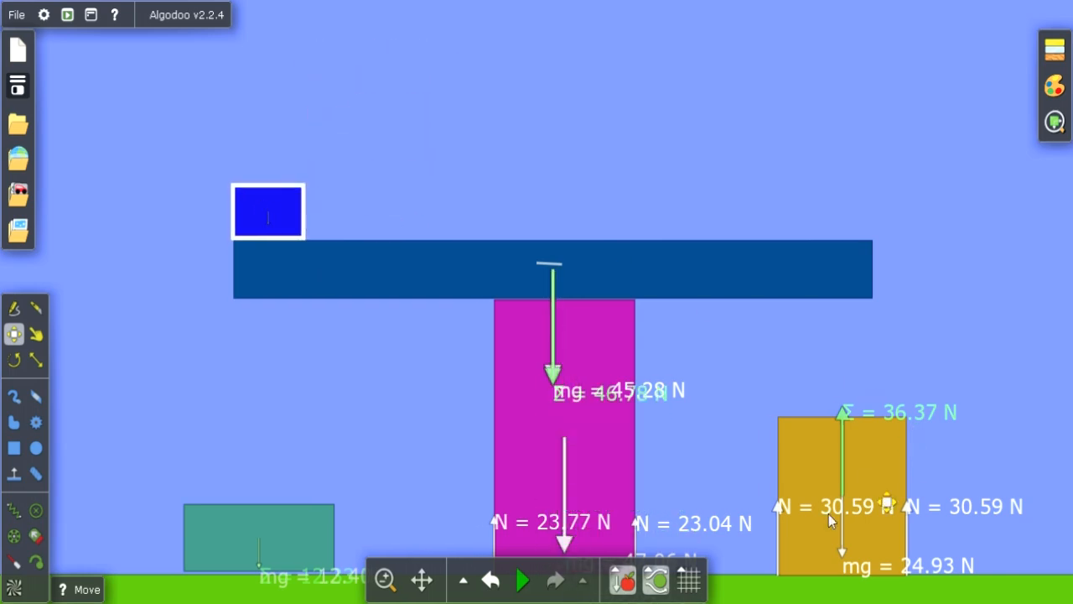
click(736, 567)
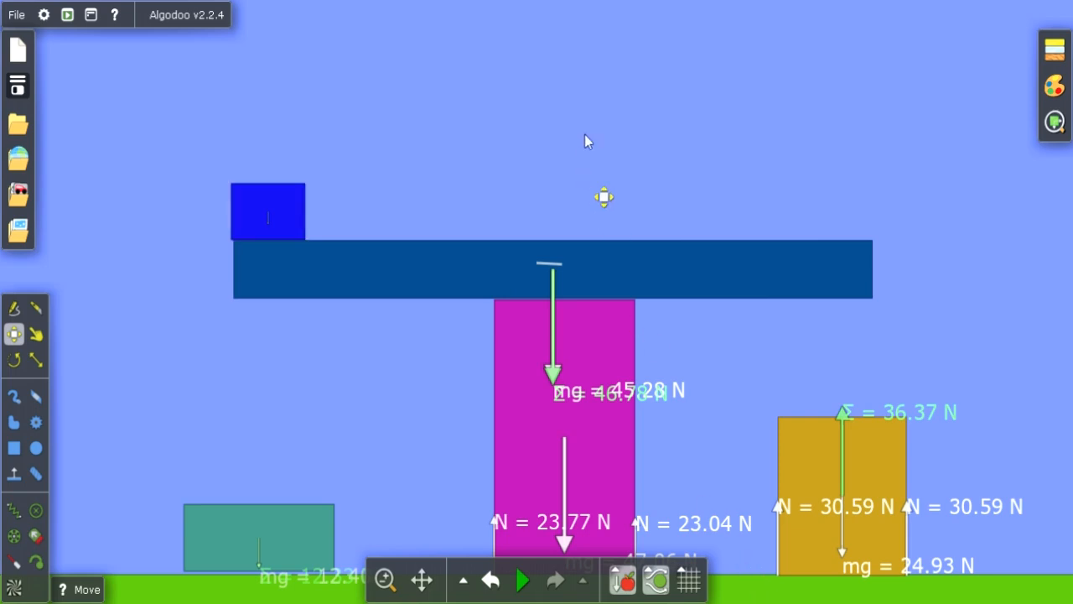
right_click(598, 108)
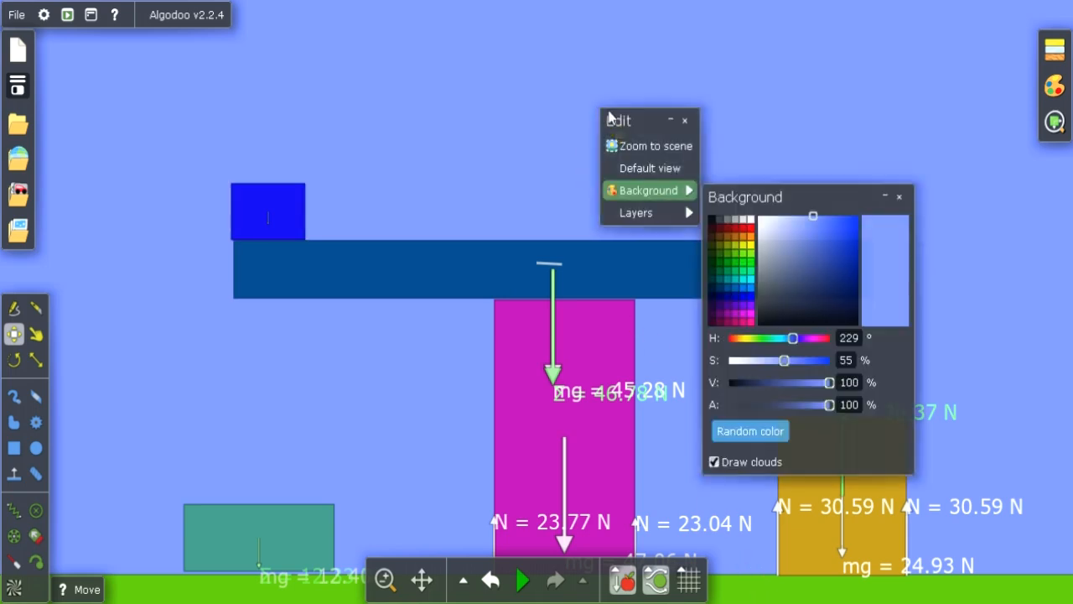
click(642, 146)
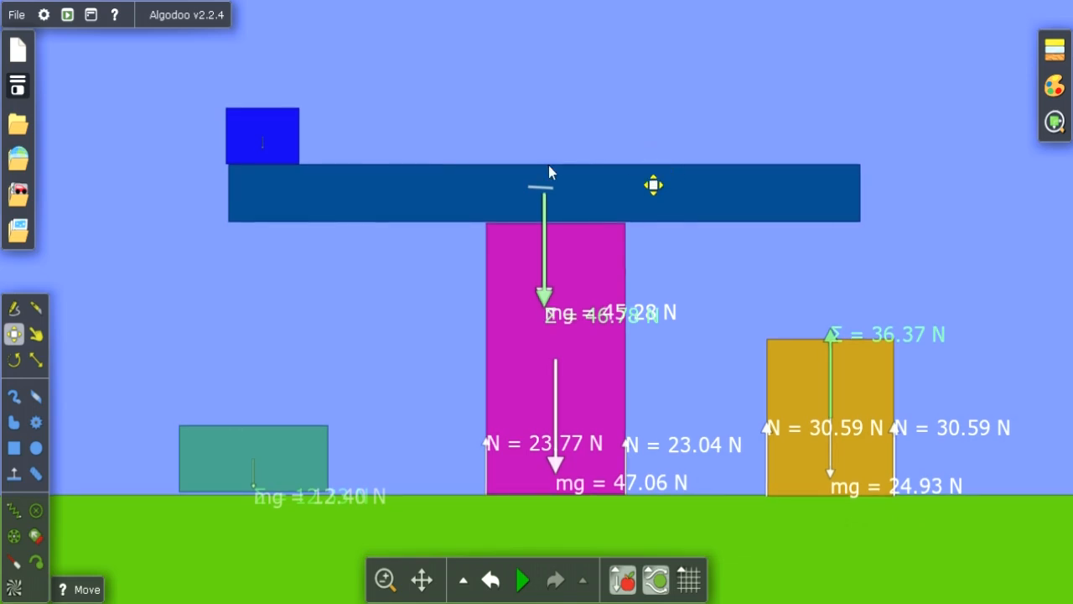
drag(270, 134, 310, 139)
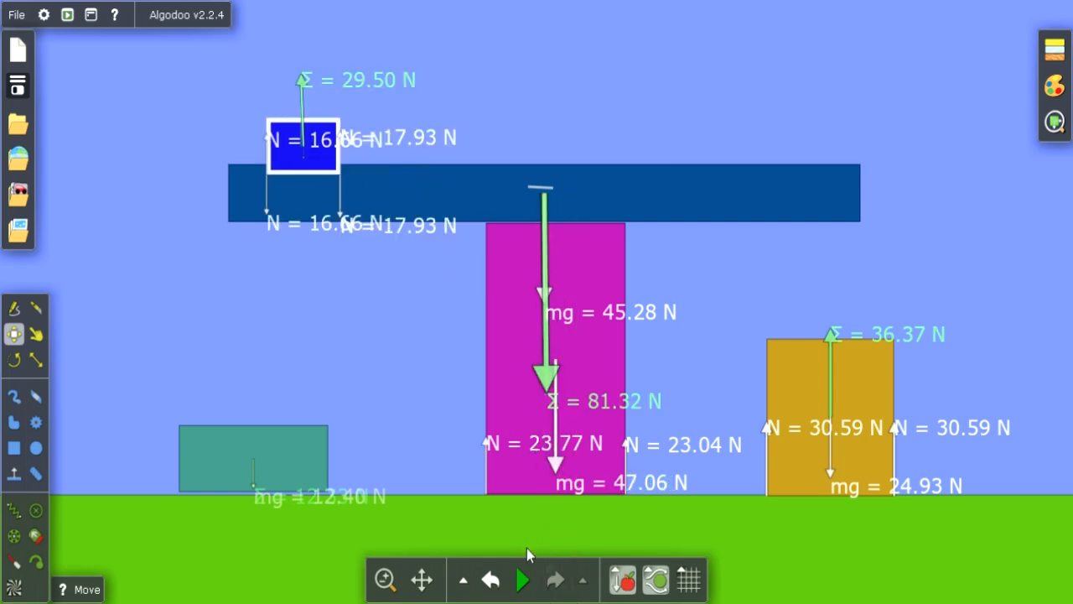
click(521, 579)
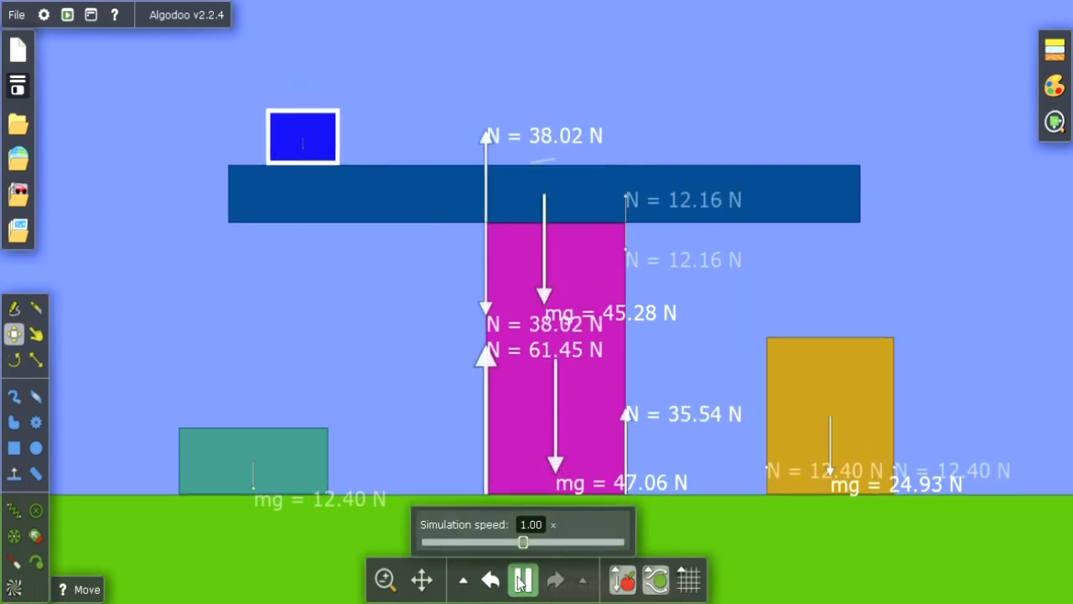
- Try sliding the blue box toward the pillar during the simulation, then undo back to the simulation start and run it again
drag(305, 133, 447, 150)
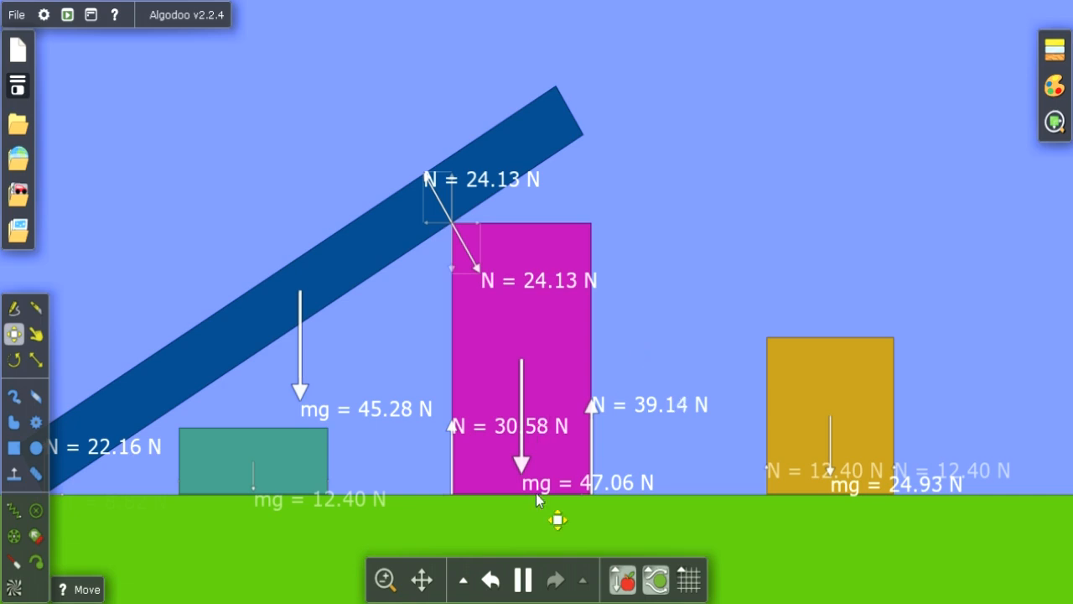
click(492, 585)
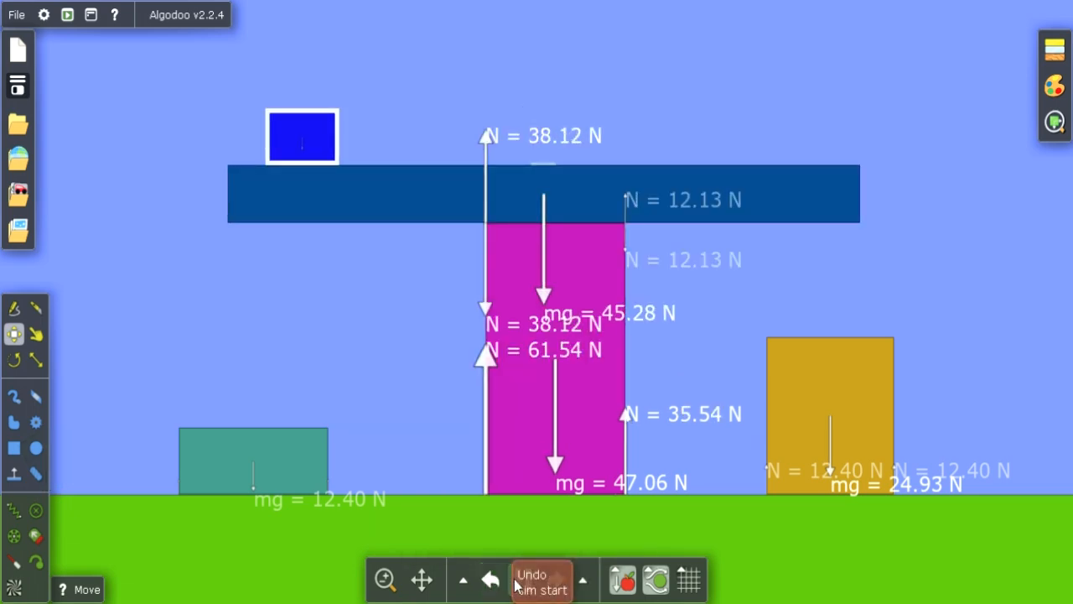
click(519, 582)
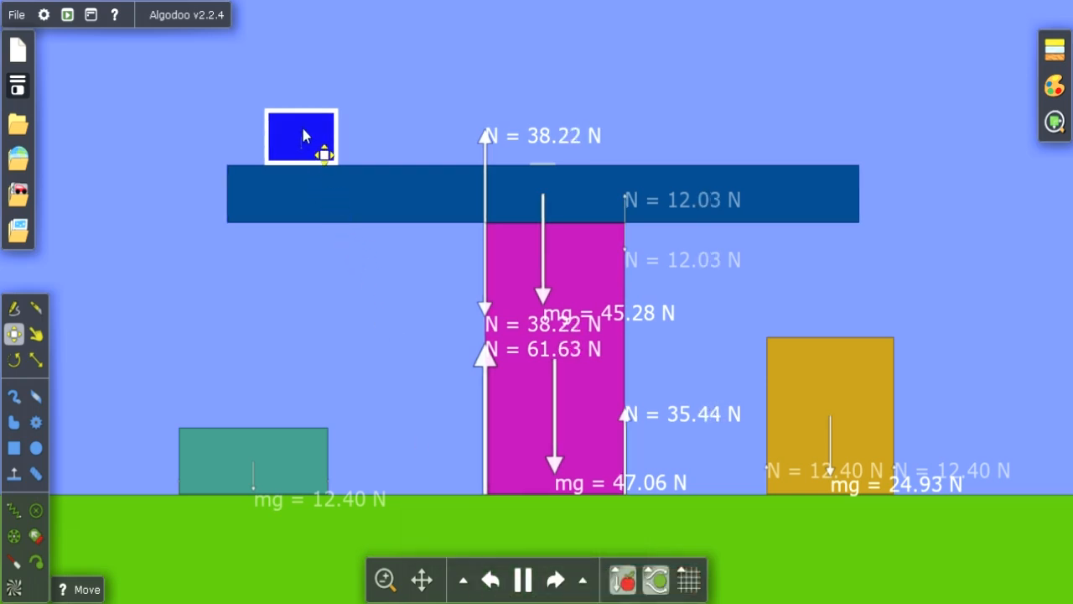
- Slide the blue box back and forth along the beam while simulating, ending on the right side beyond the pillar
drag(303, 128, 399, 130)
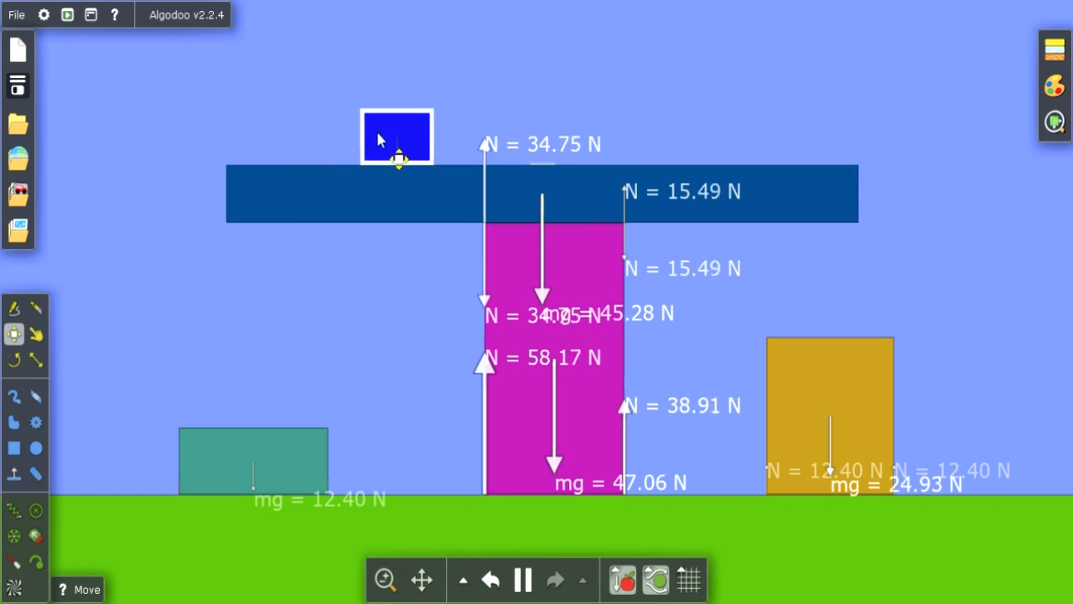
drag(376, 139, 286, 154)
drag(282, 155, 258, 163)
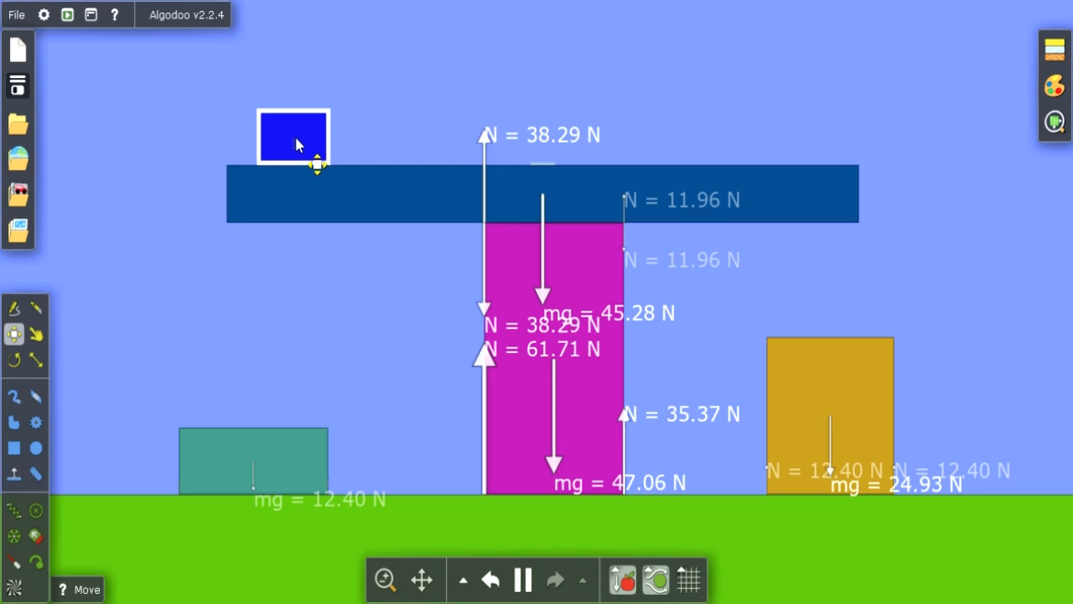
drag(296, 144, 450, 149)
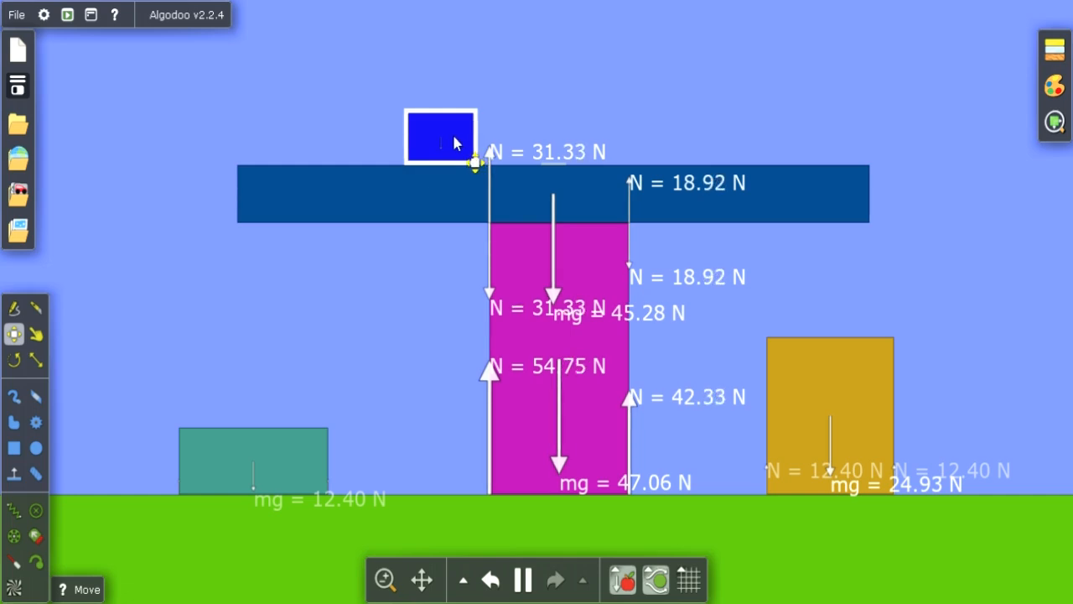
drag(451, 146, 638, 153)
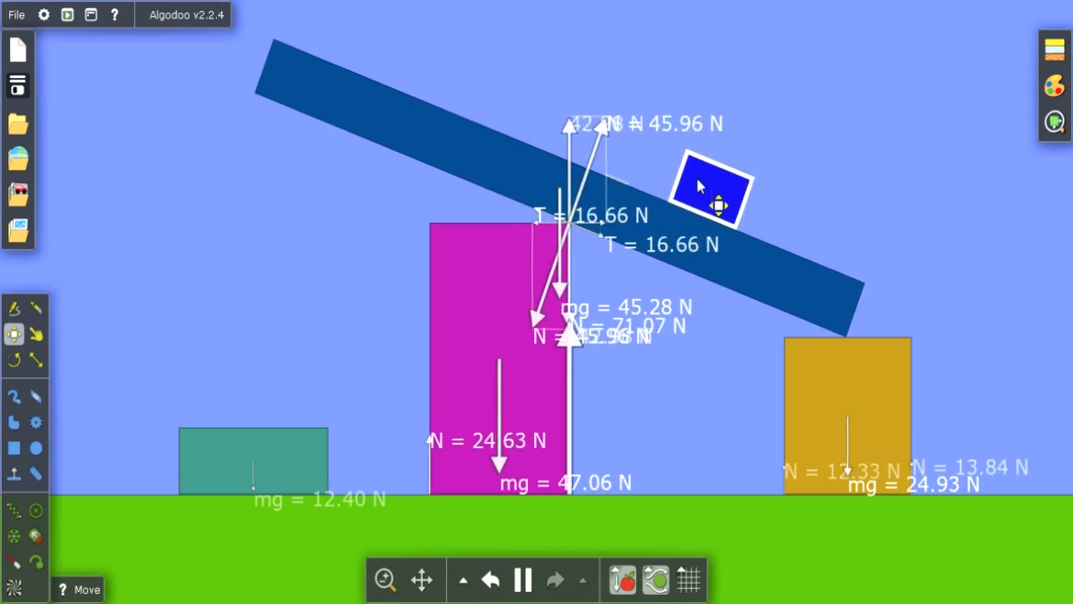
- Delete the blue box from the beam, and the teal and gold blocks from the ground on either side of the pillar
key(Delete)
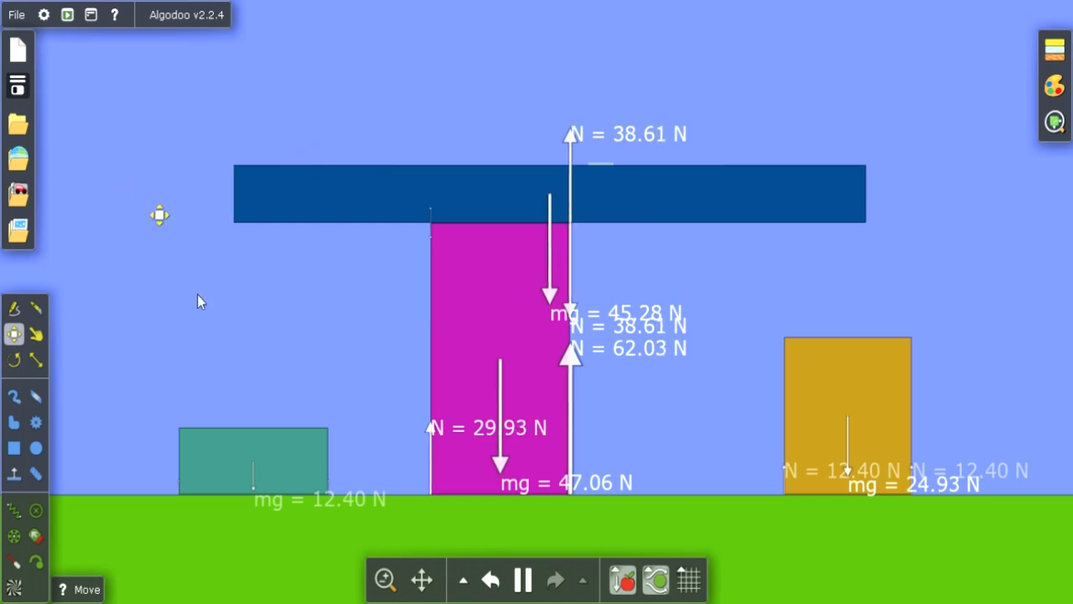
click(259, 458)
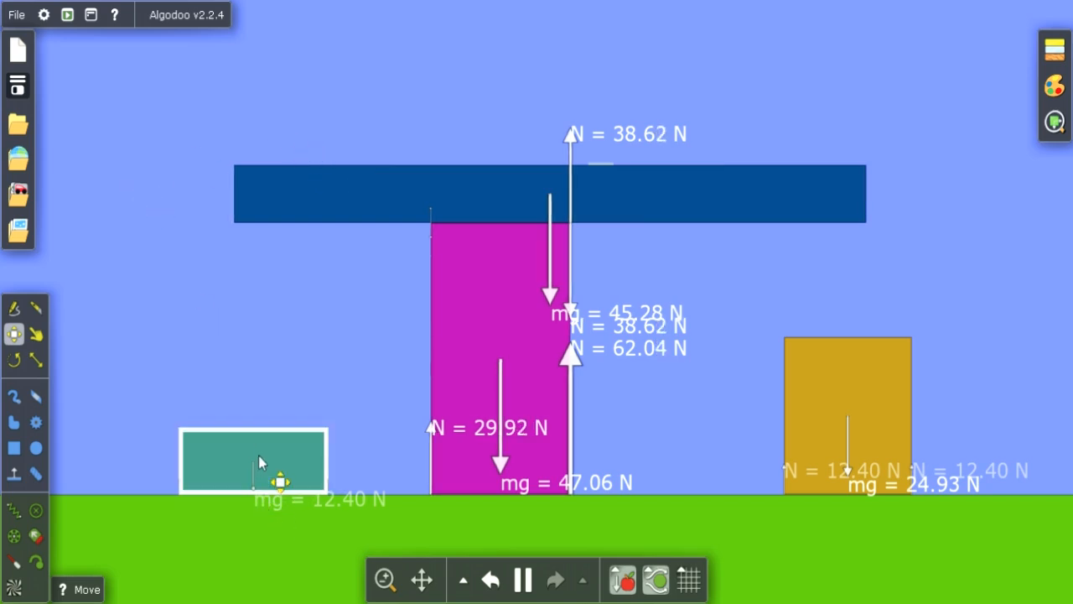
key(Delete)
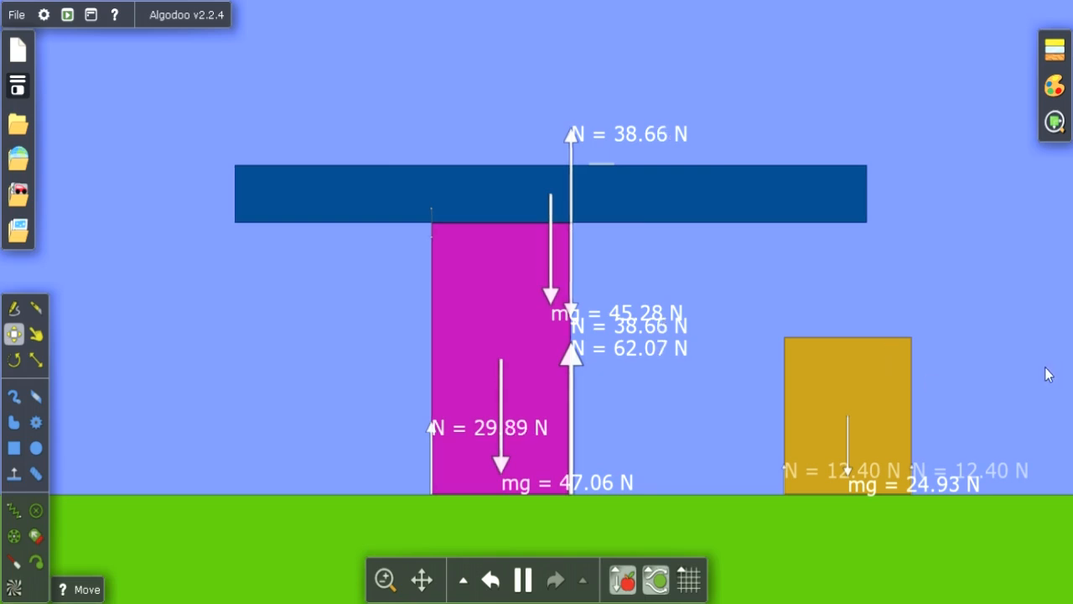
click(850, 368)
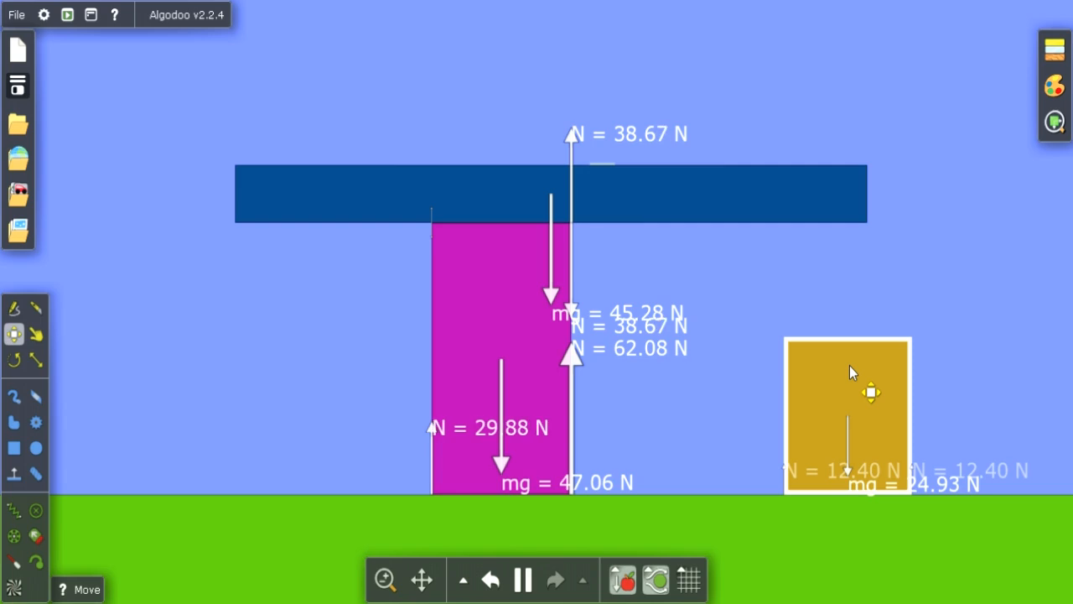
key(Delete)
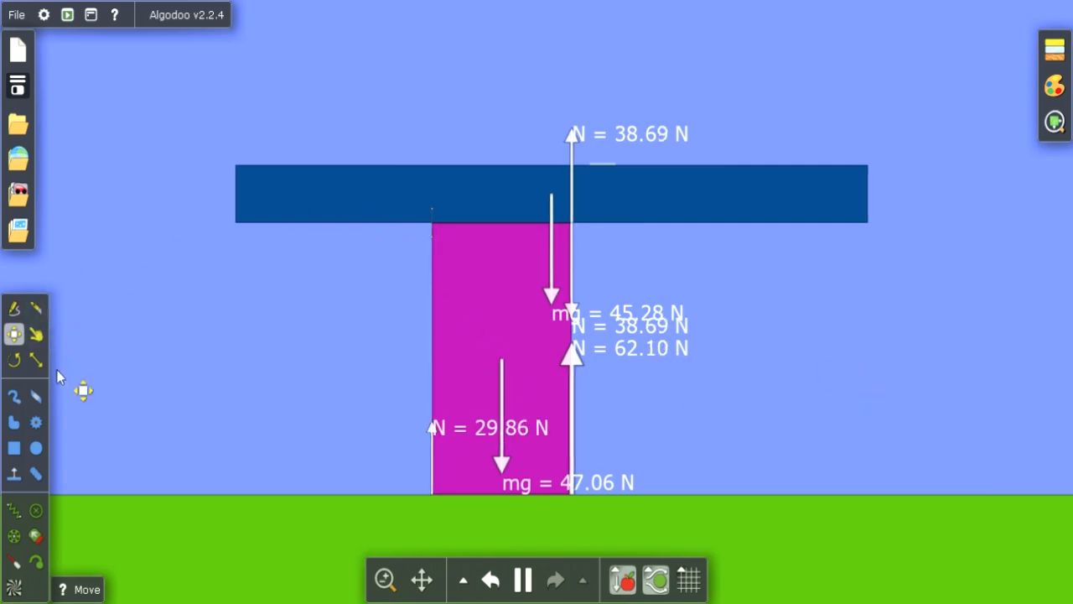
- Draw a new box resting on the beam near its left end, clear of the pillar, and select it
click(15, 450)
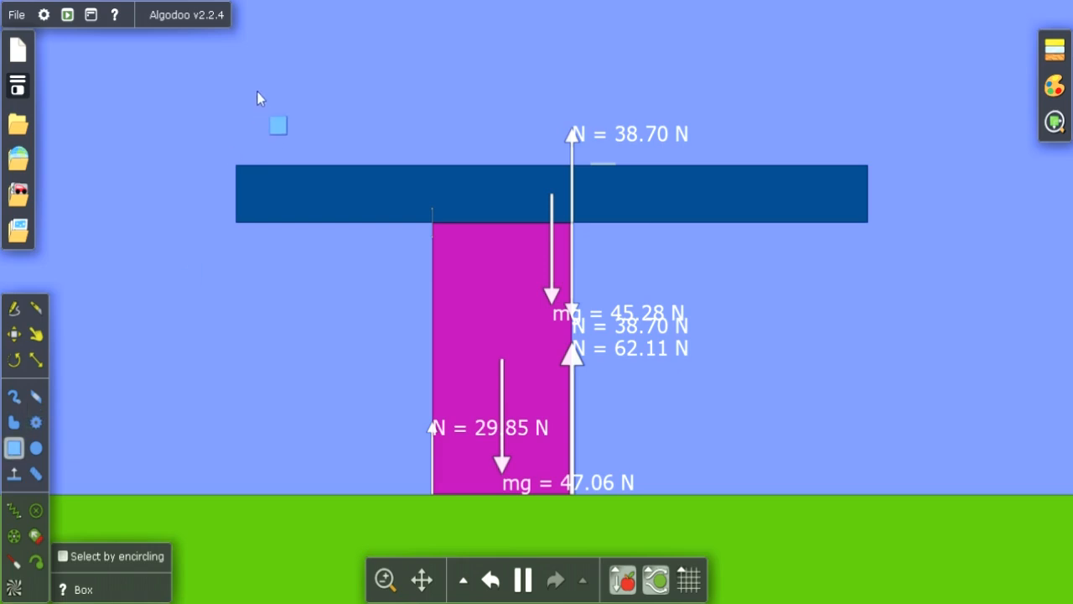
drag(269, 53, 400, 160)
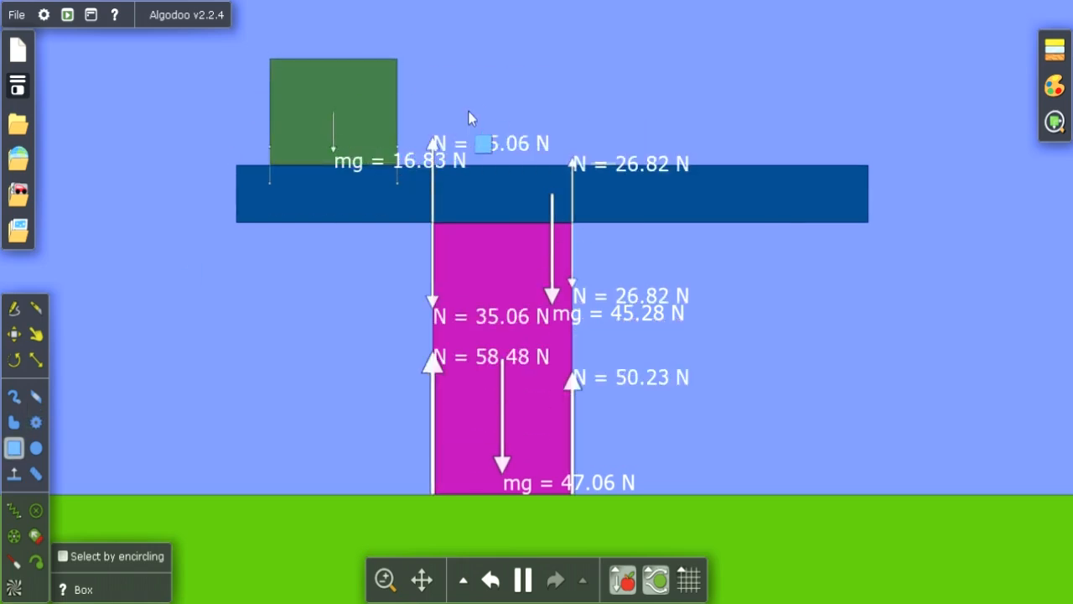
click(370, 112)
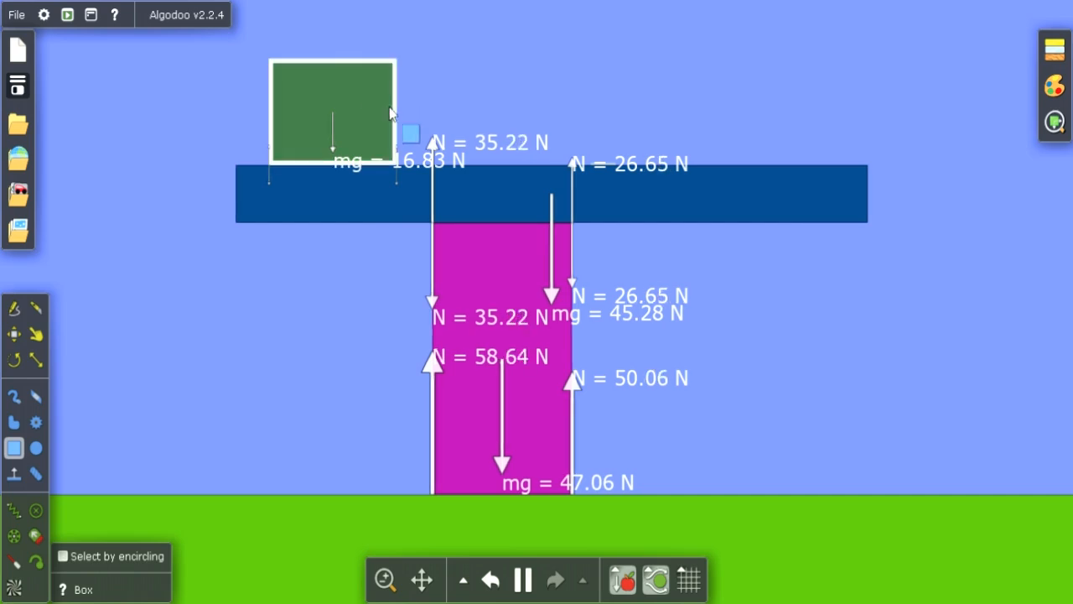
- Slide the green box rightward along the beam, across the pillar and beyond it, while the simulation runs
click(15, 335)
drag(331, 134, 407, 134)
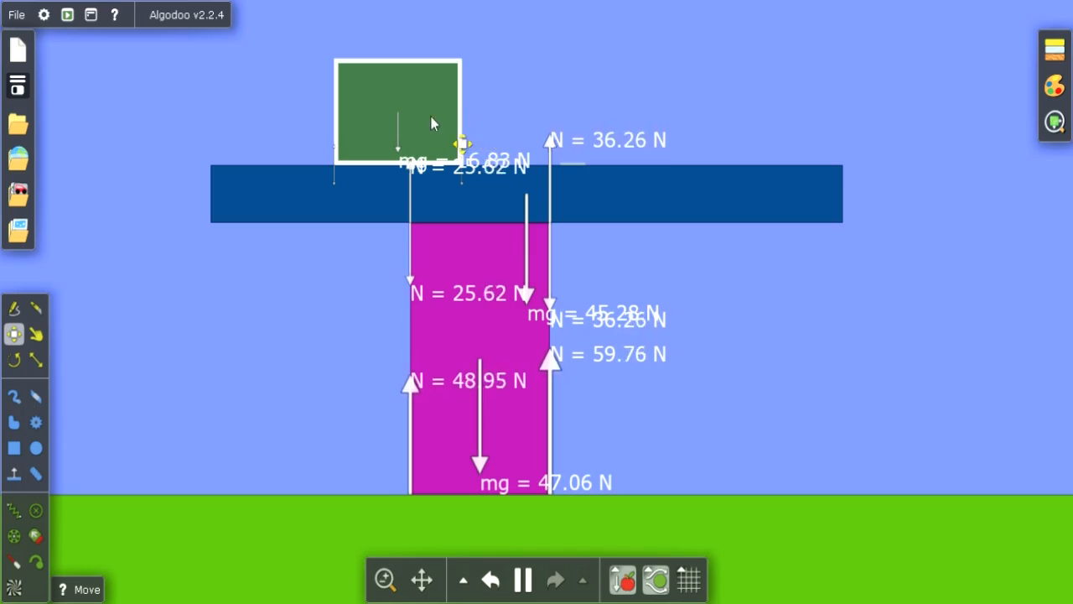
drag(424, 119, 533, 127)
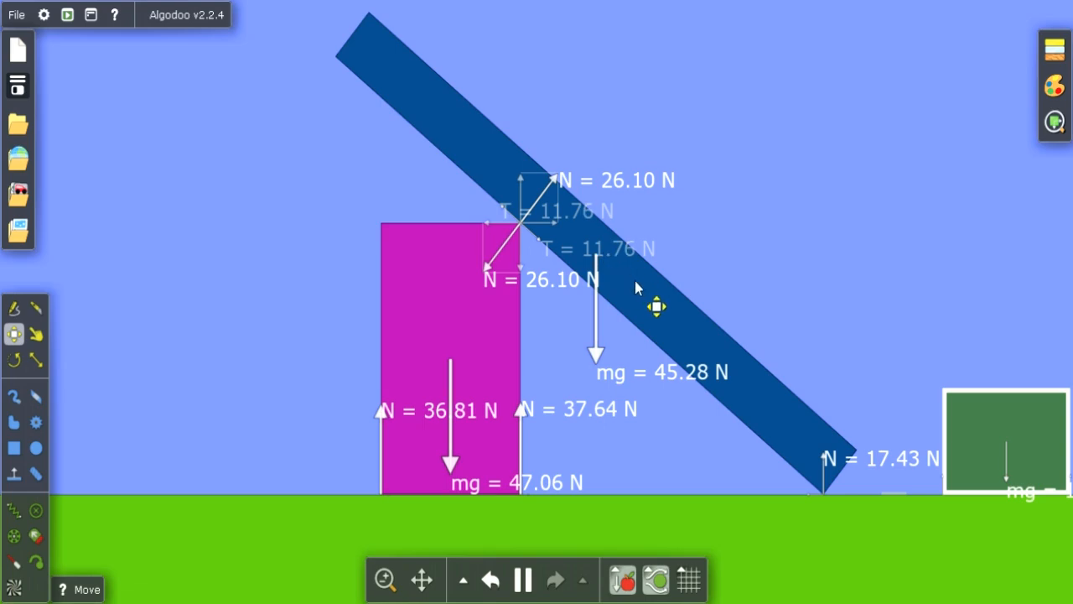
- Try pushing the tilted beam back up over the pillar, then undo the beam and box moves
drag(636, 288, 606, 266)
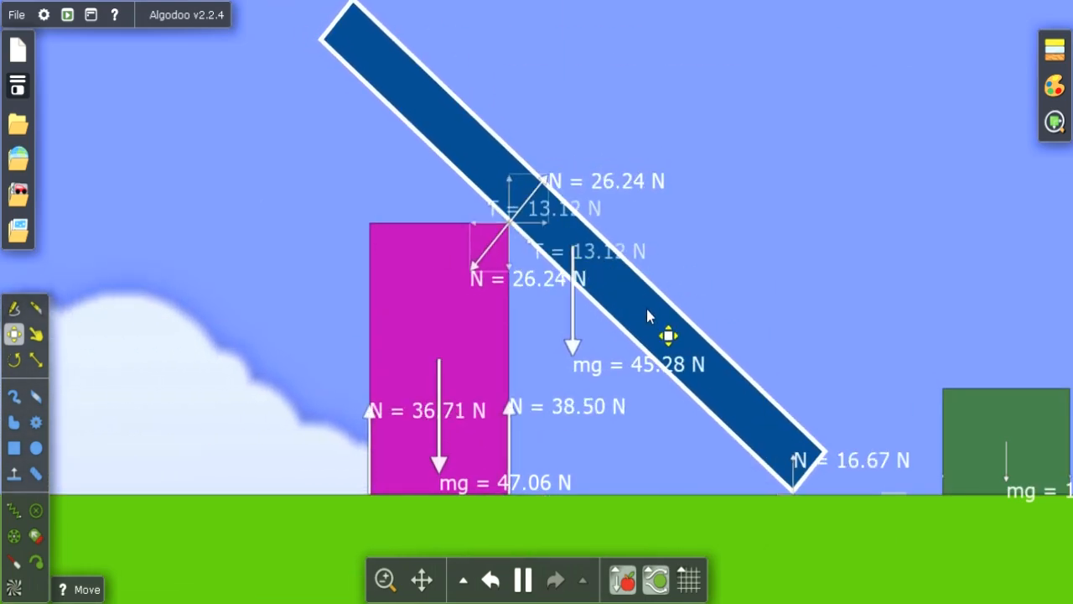
drag(646, 309, 603, 280)
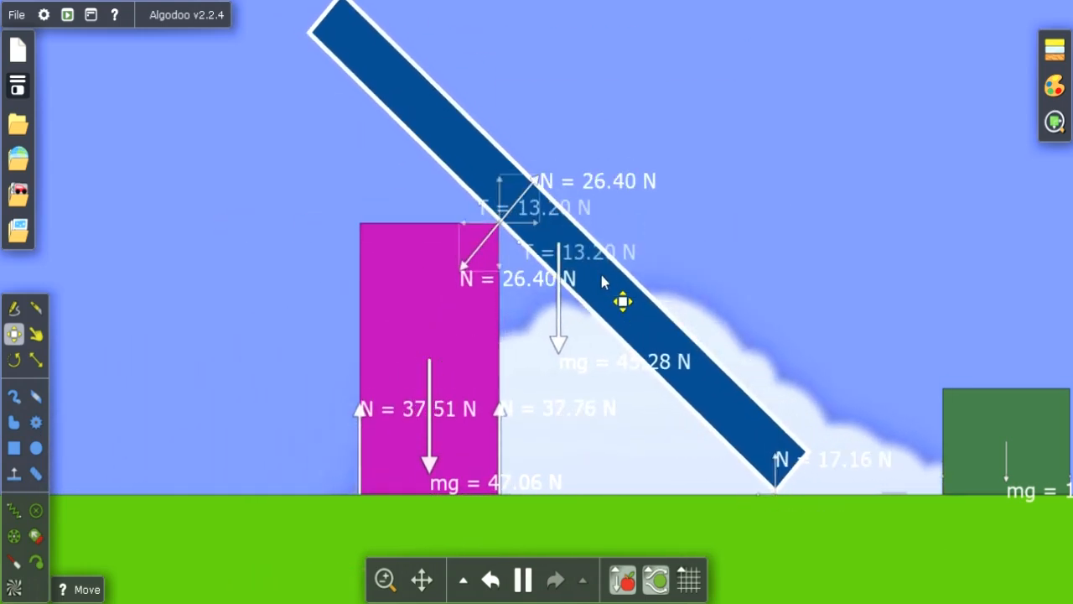
drag(643, 326, 627, 304)
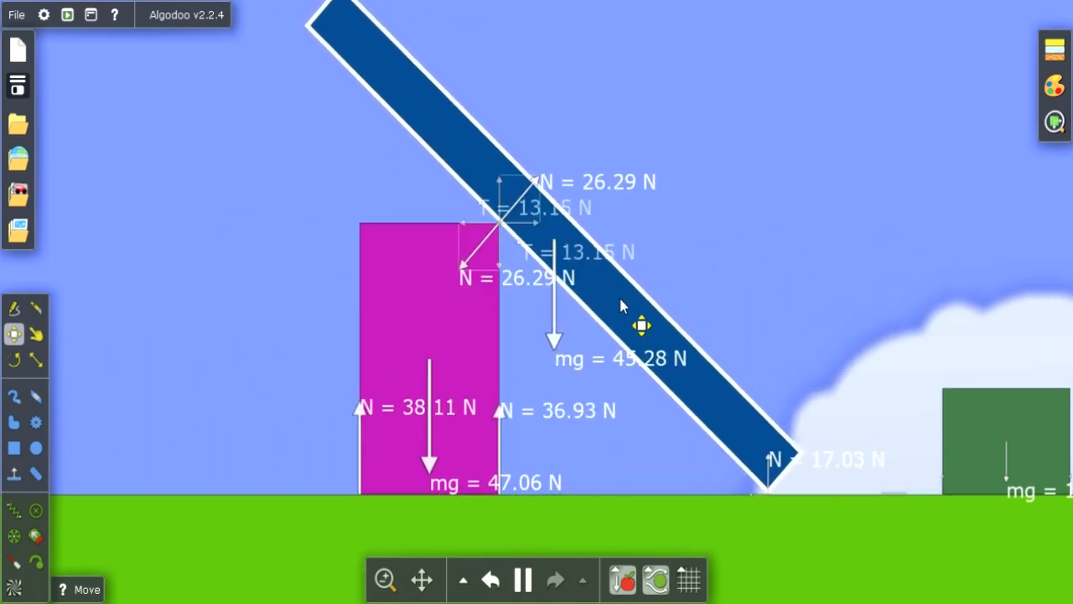
click(491, 581)
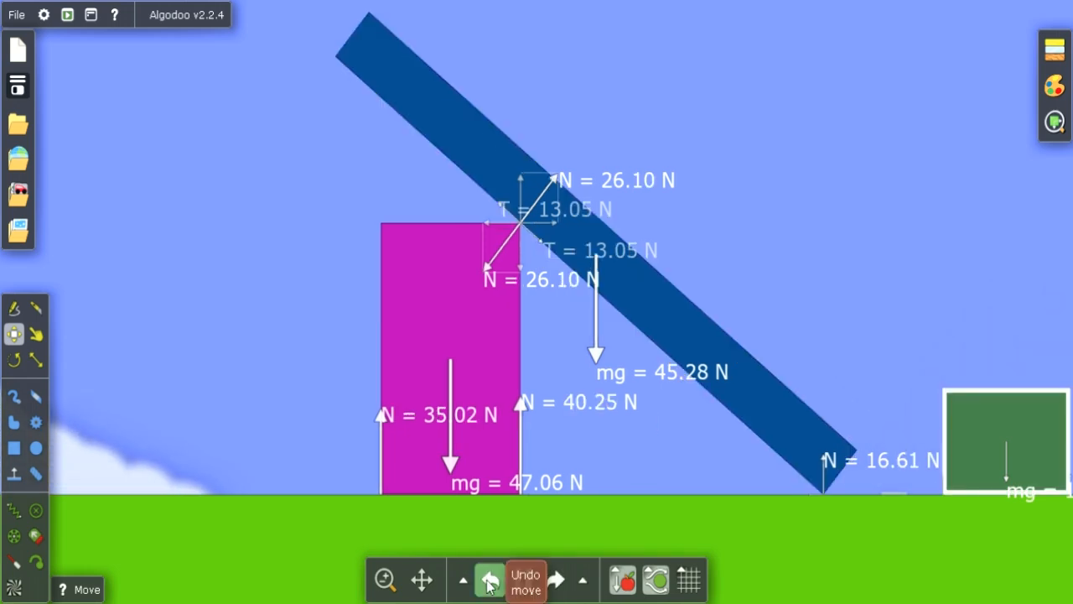
click(490, 581)
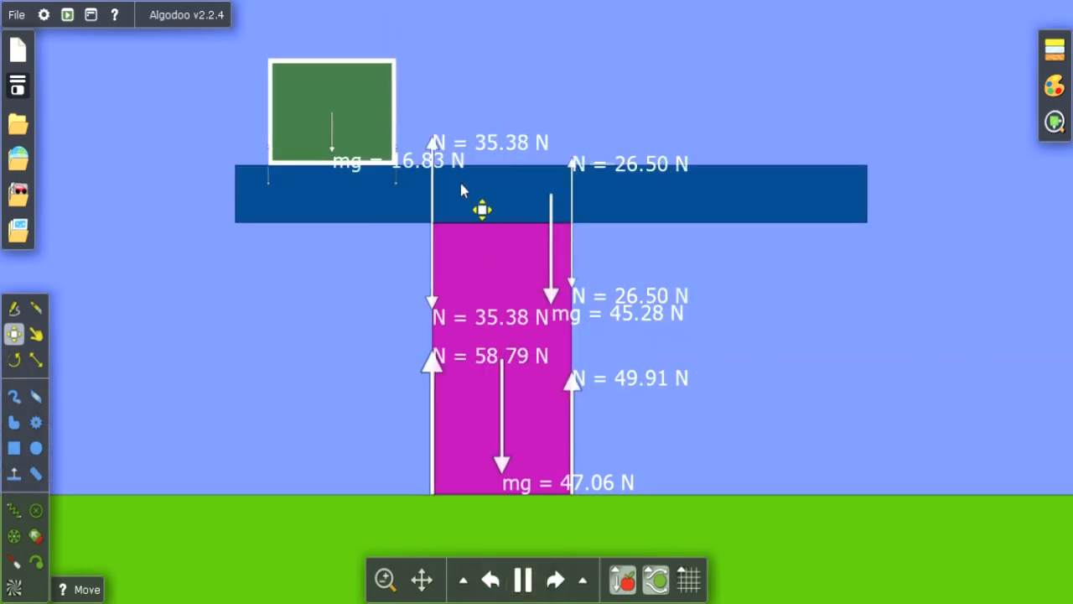
- Slide the green box along the beam to the pillar's left edge, then delete the box and the beam
drag(374, 111, 452, 117)
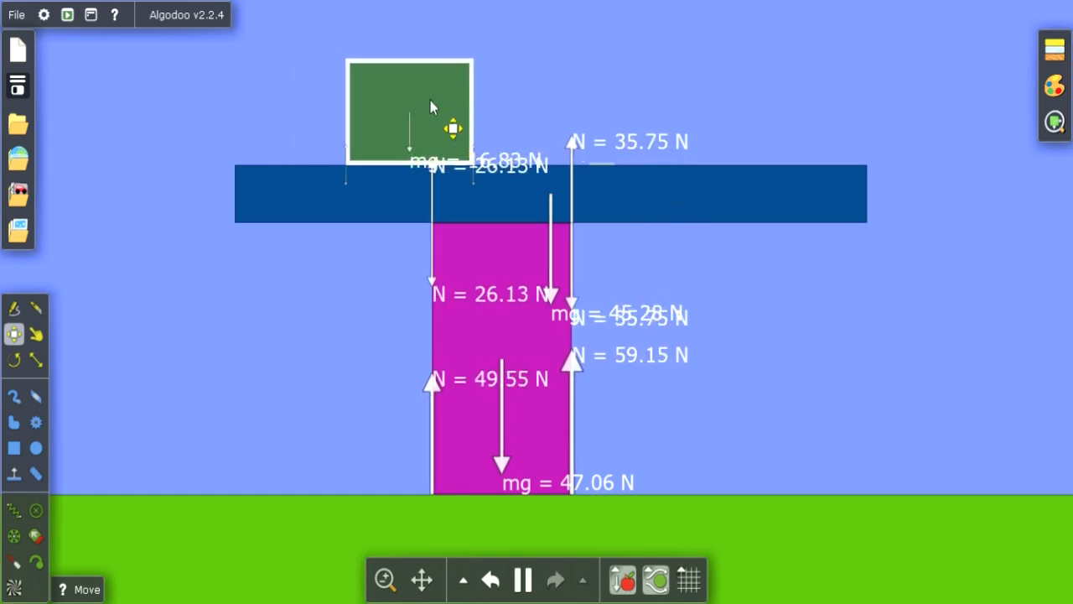
key(Delete)
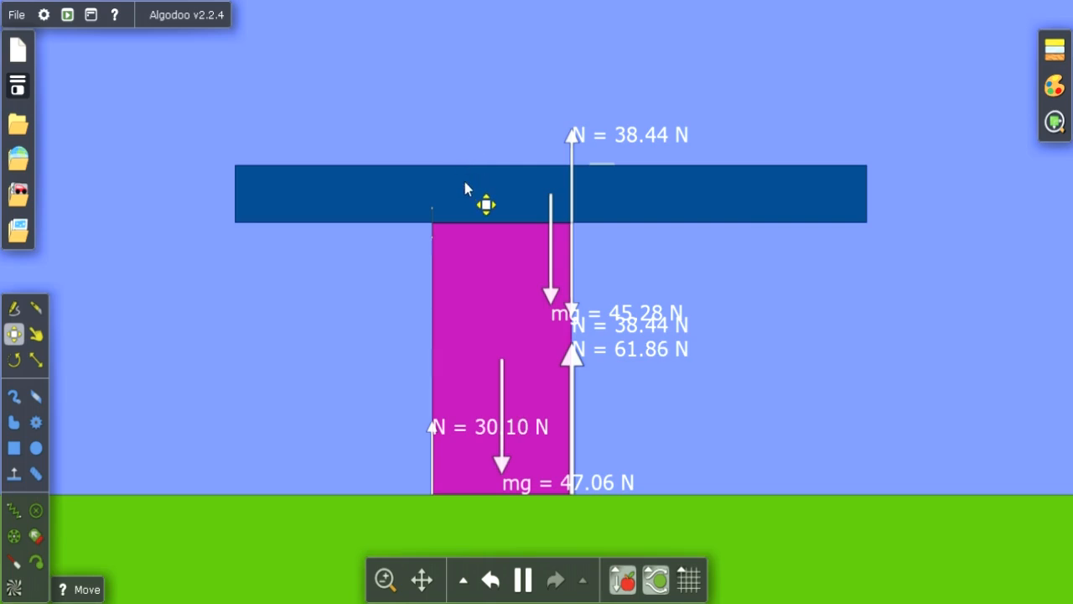
click(465, 185)
key(Delete)
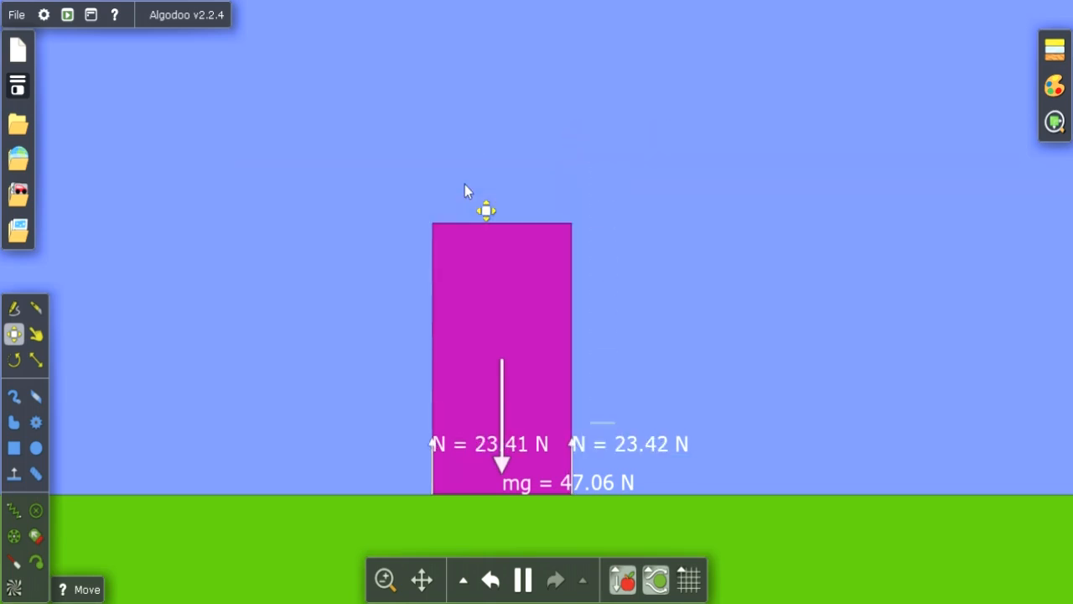
- Select the magenta pillar and examine the force visualization settings, then close them and clear the selection
click(501, 266)
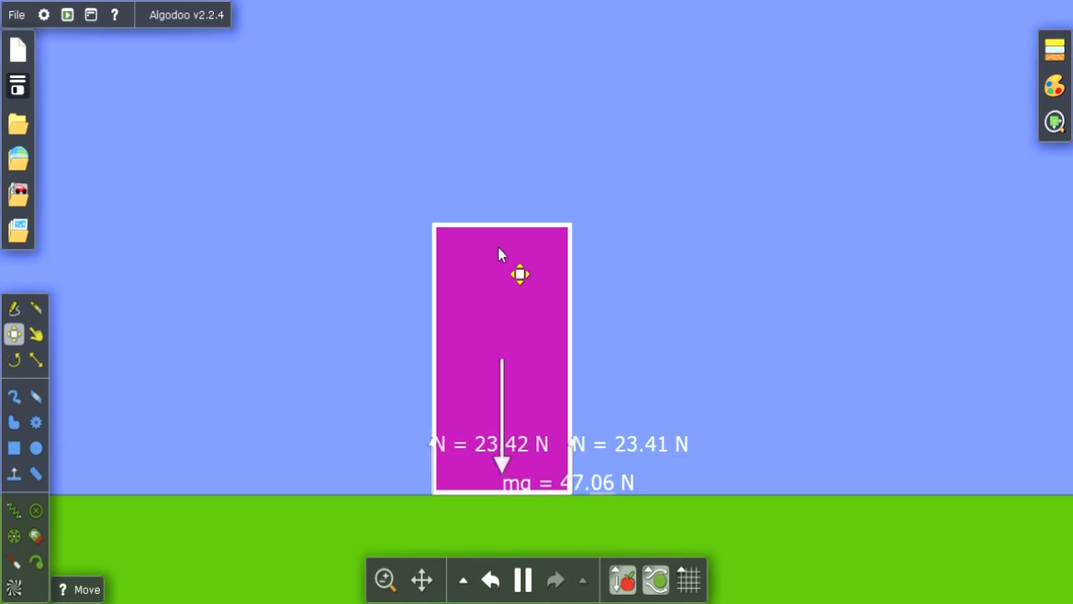
click(1055, 123)
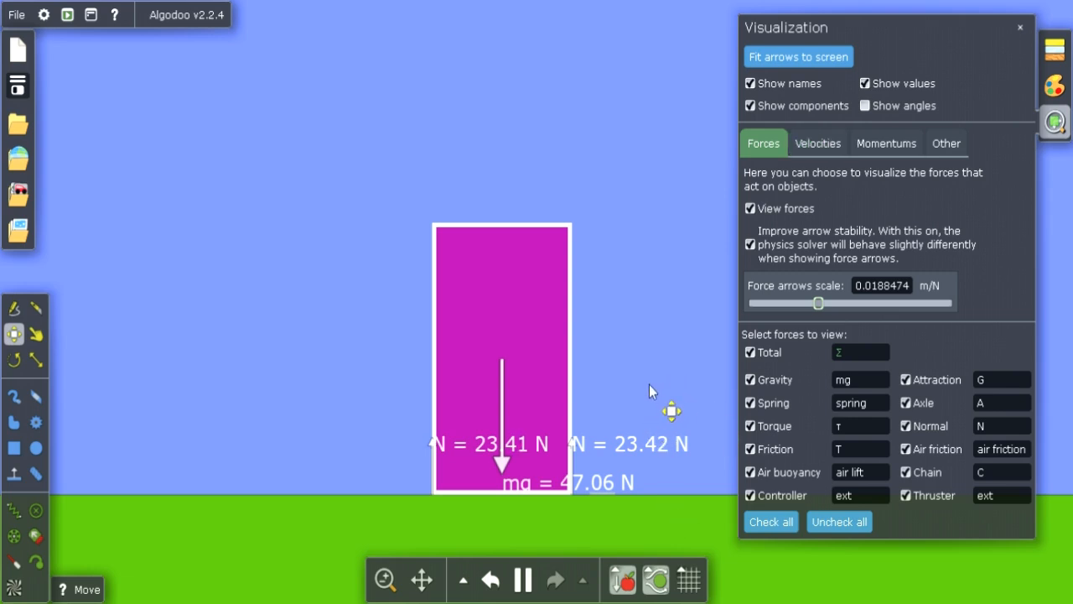
click(693, 327)
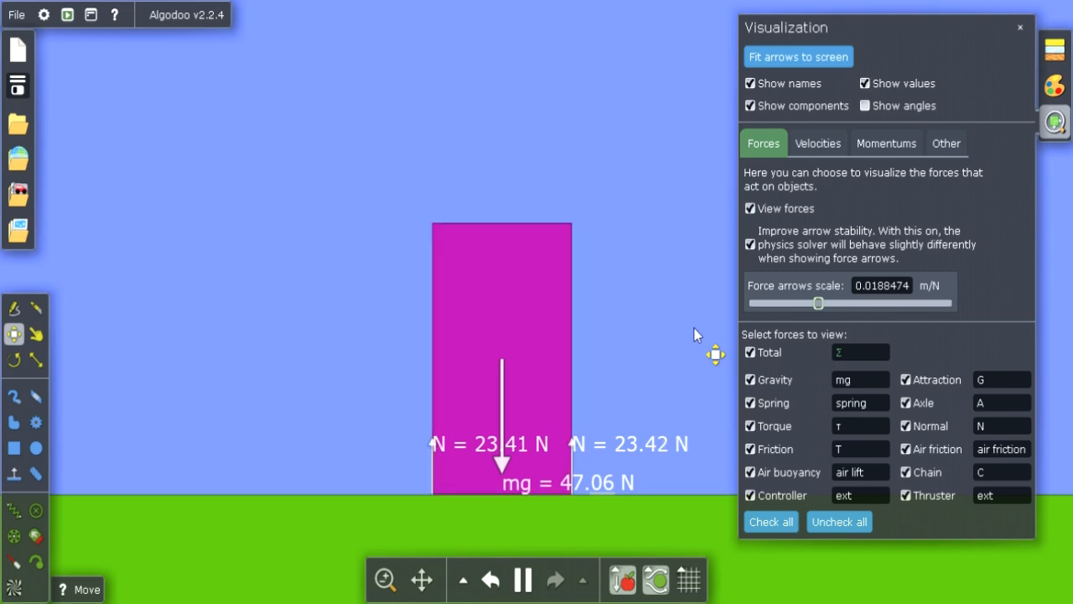
click(1021, 29)
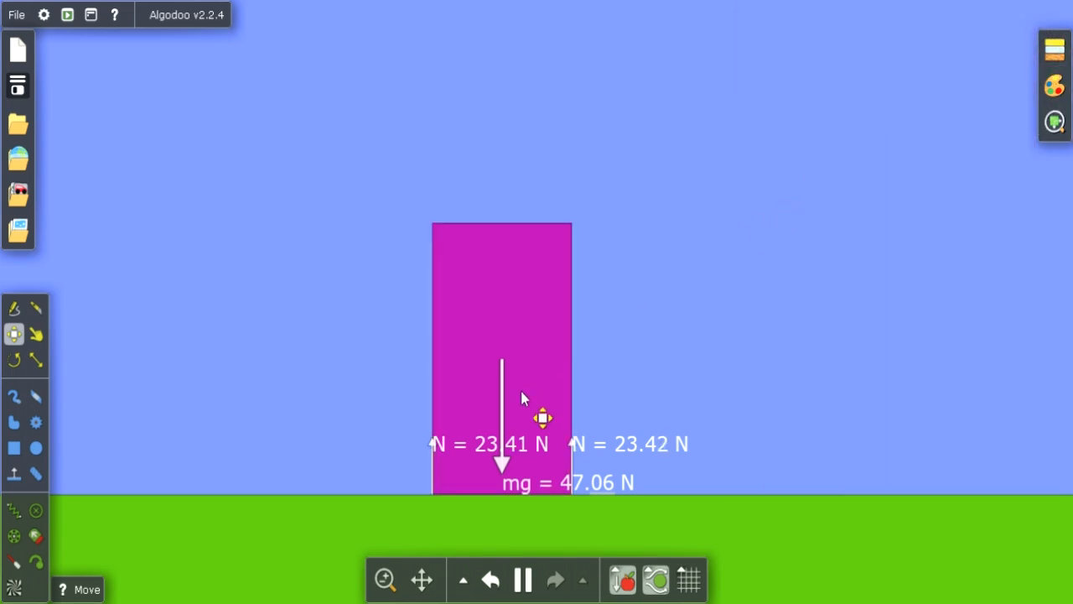
- Shift the magenta pillar slightly left, then set the Drag tool to print force and disable rotation
mouse_move(524, 401)
mouse_down()
mouse_move(462, 400)
mouse_move(543, 390)
mouse_move(512, 383)
mouse_up()
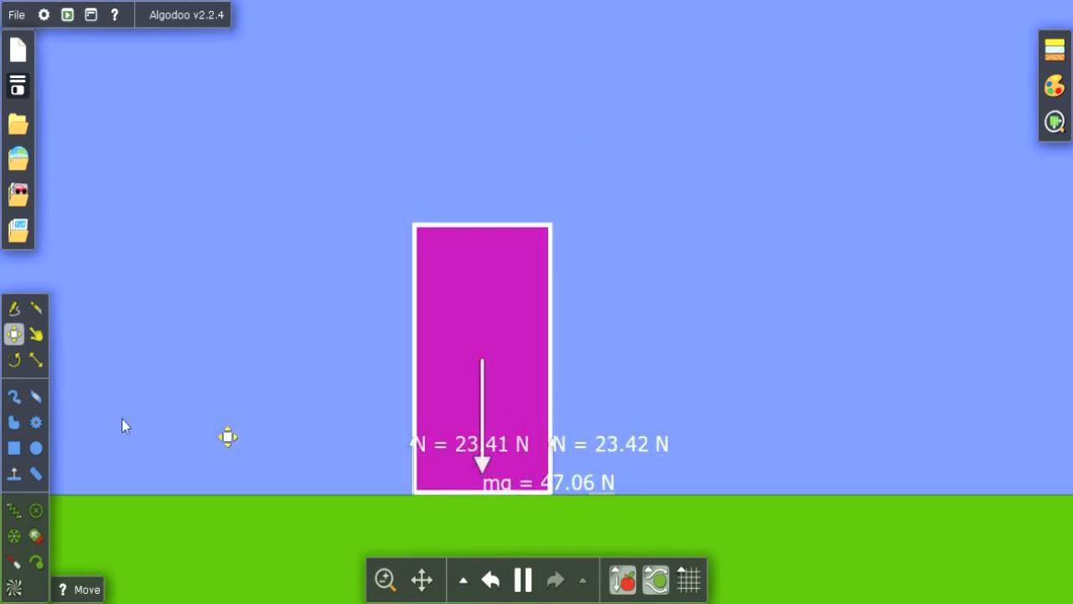
click(35, 335)
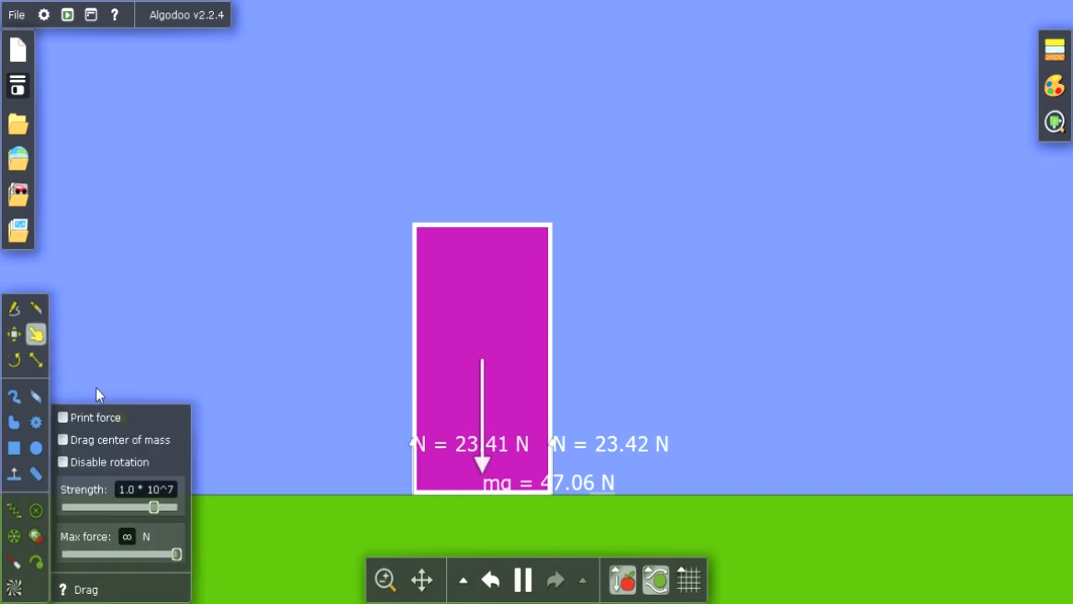
click(66, 423)
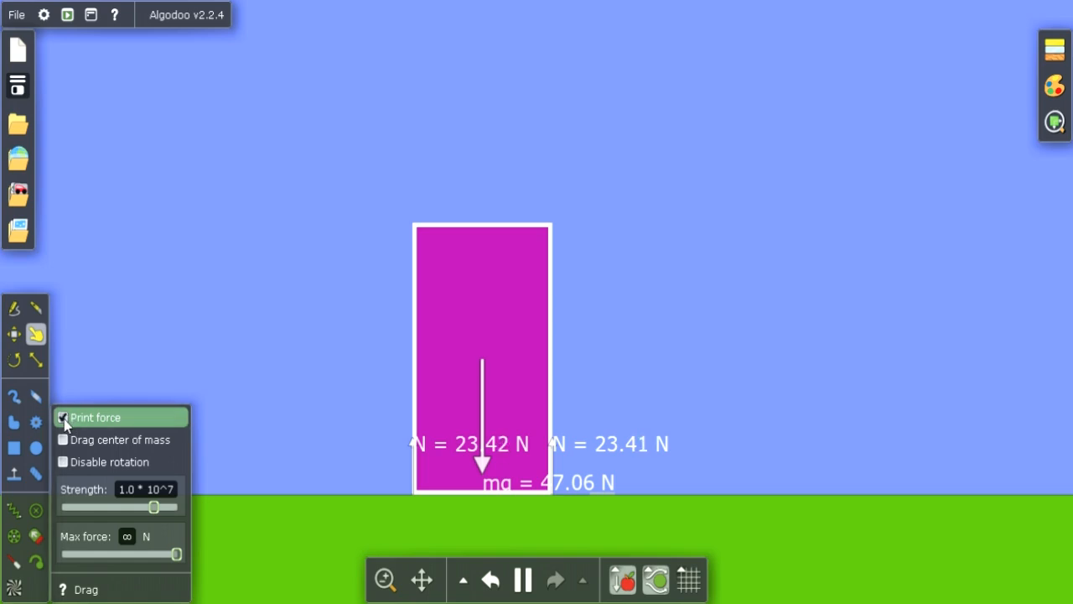
click(62, 461)
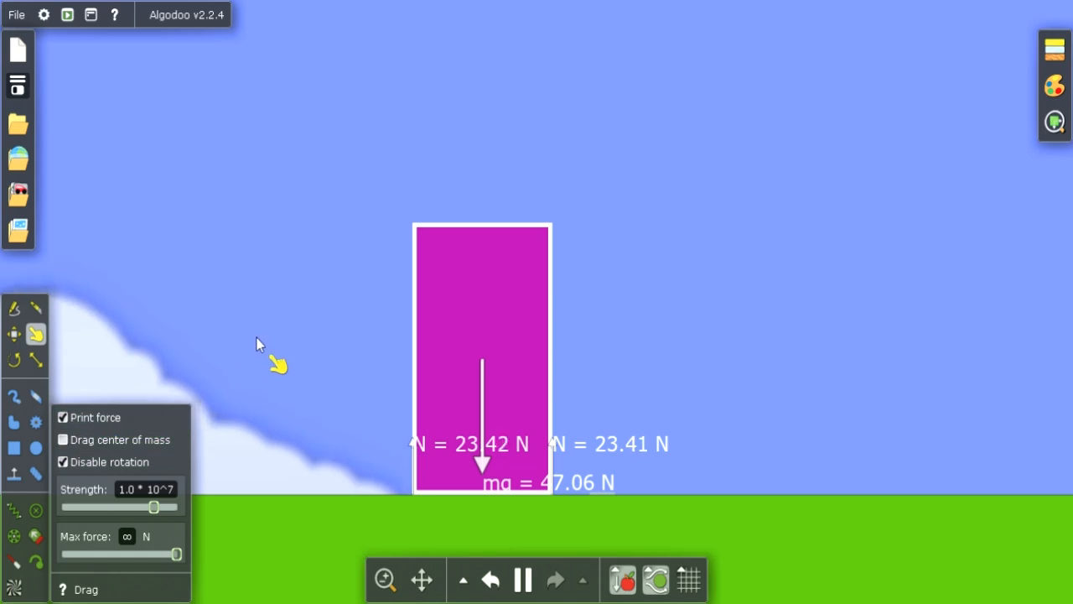
click(258, 345)
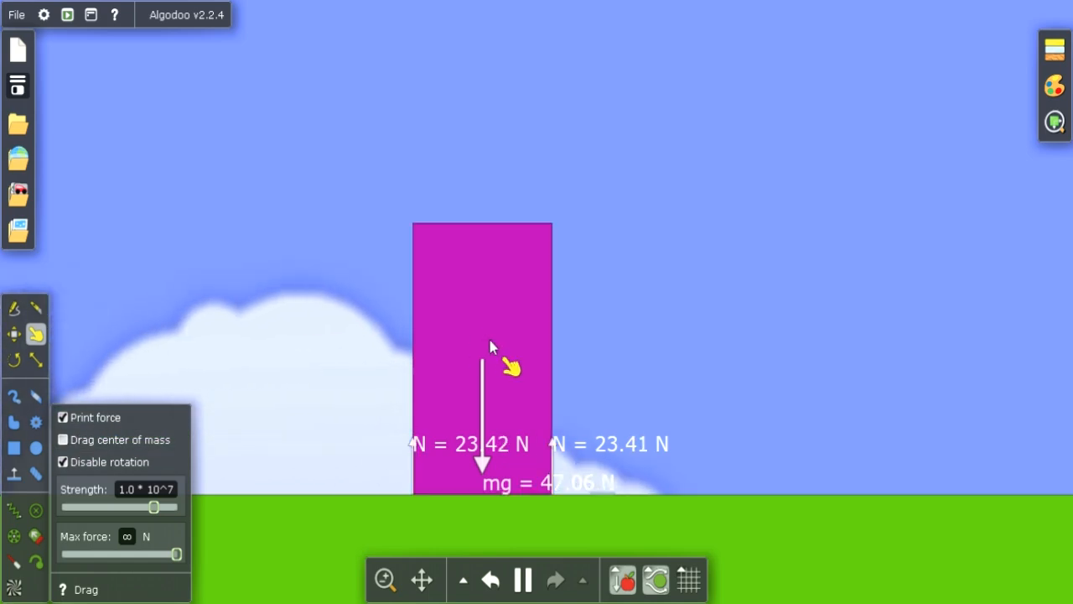
- Pull the magenta pillar left and then right along the ground with the Drag tool, and pull upward on it
drag(491, 348, 433, 351)
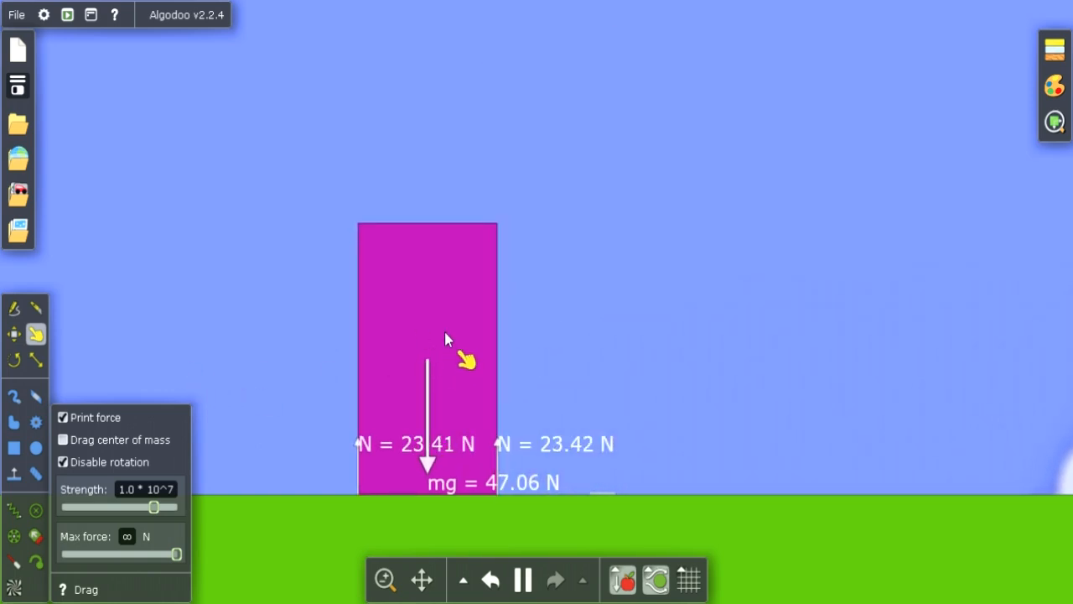
drag(445, 334, 348, 344)
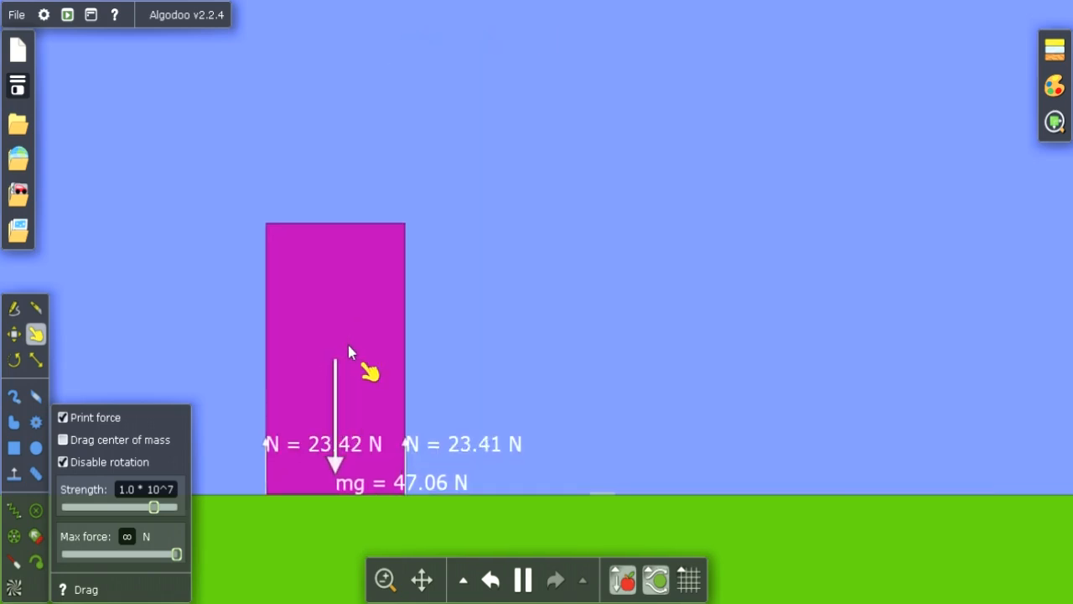
drag(348, 344, 628, 342)
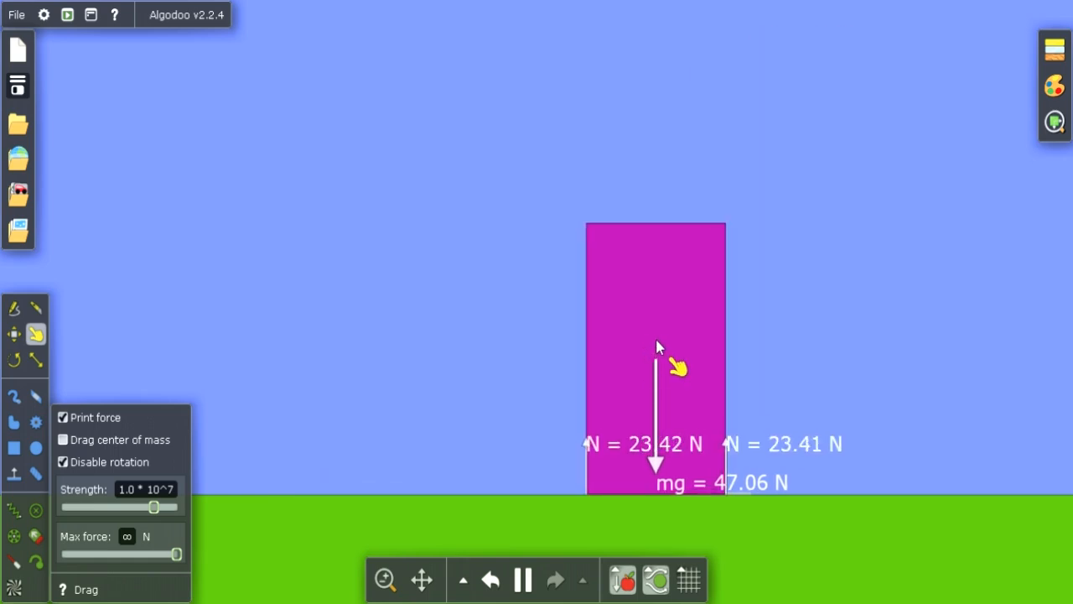
drag(648, 339, 649, 242)
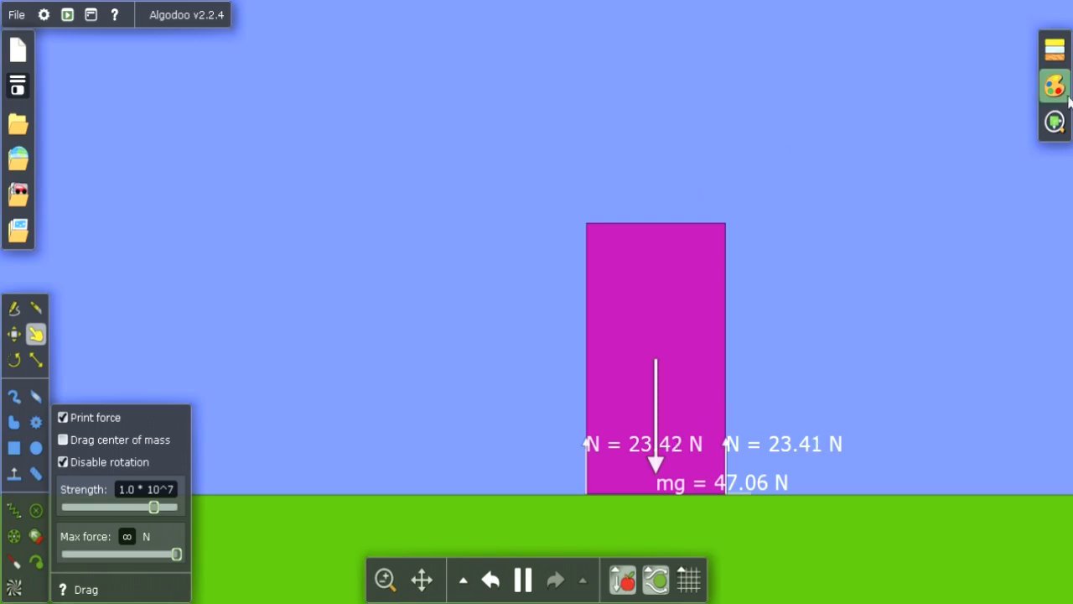
- Shorten the air buoyancy force label to "a" in the force visualization settings
click(1055, 122)
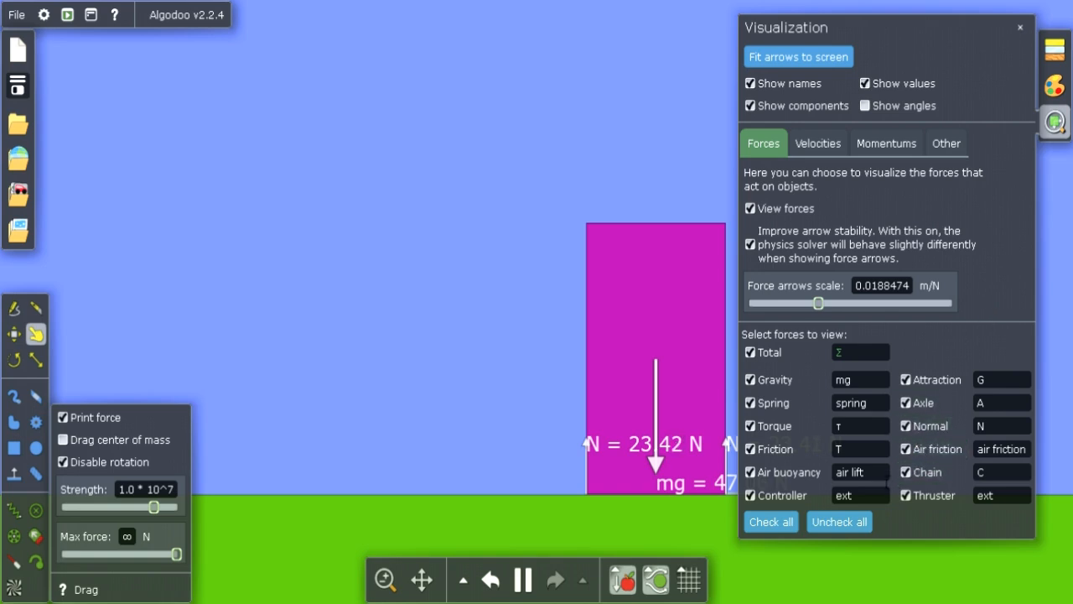
click(886, 479)
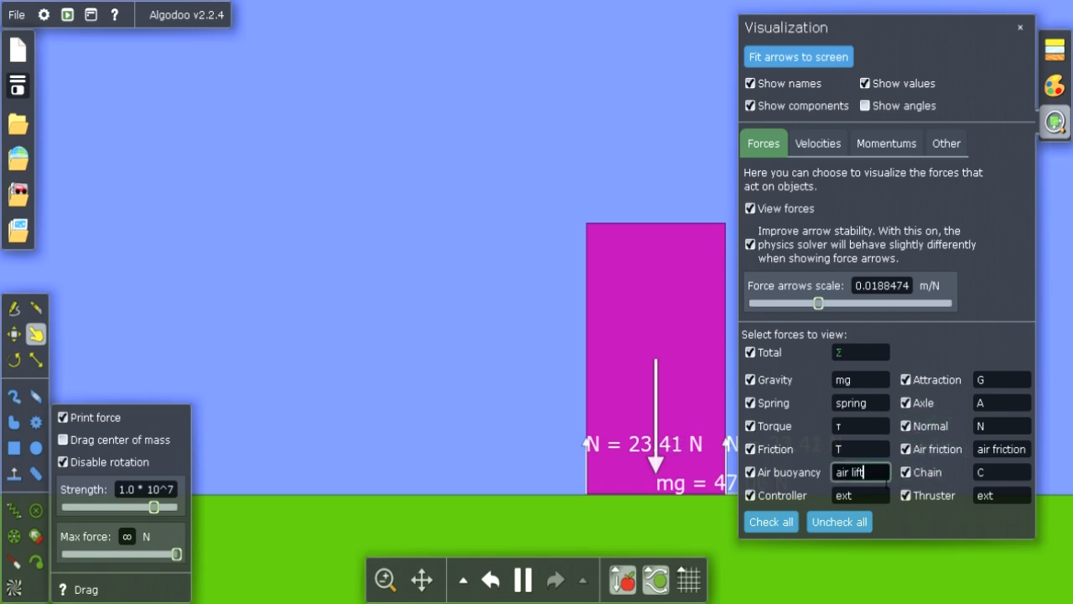
key(BackSpace)
key(BackSpace)
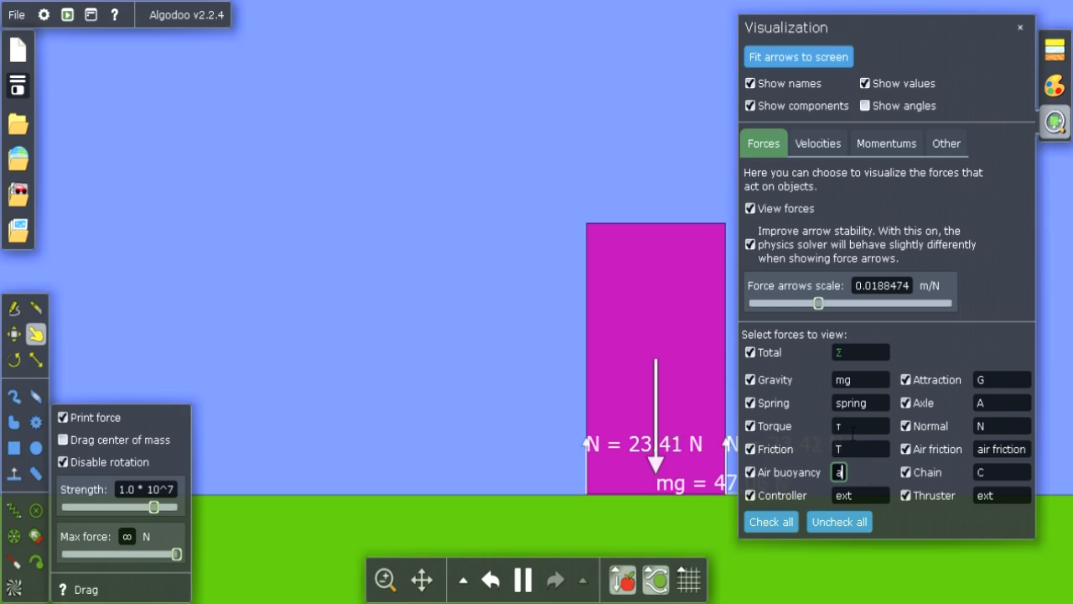
- Set the torque label to "τo" and the friction label to "f", then close the visualization settings
click(853, 433)
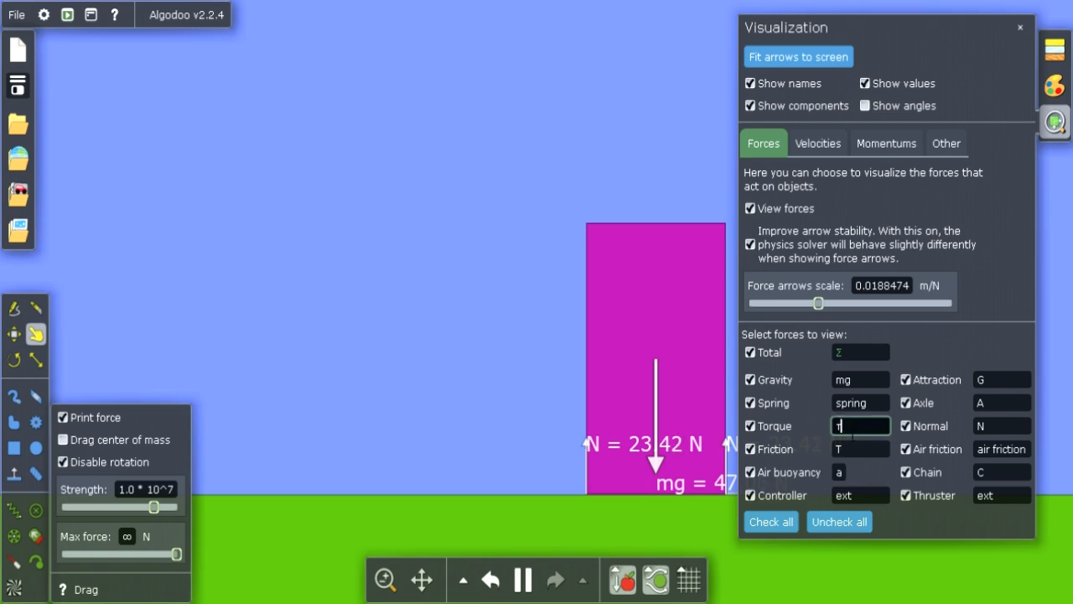
text(o)
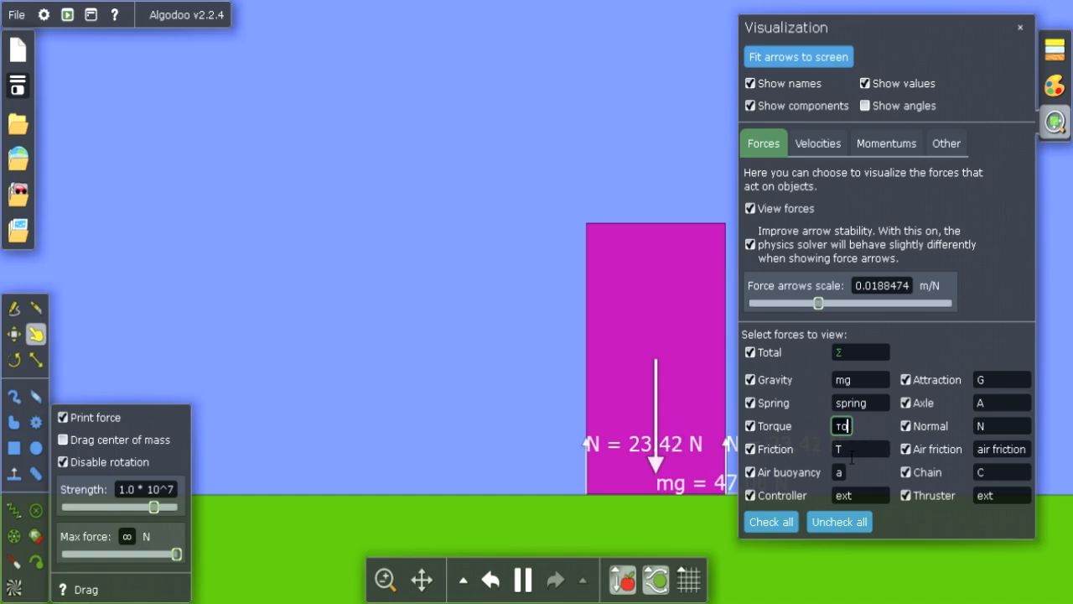
click(851, 457)
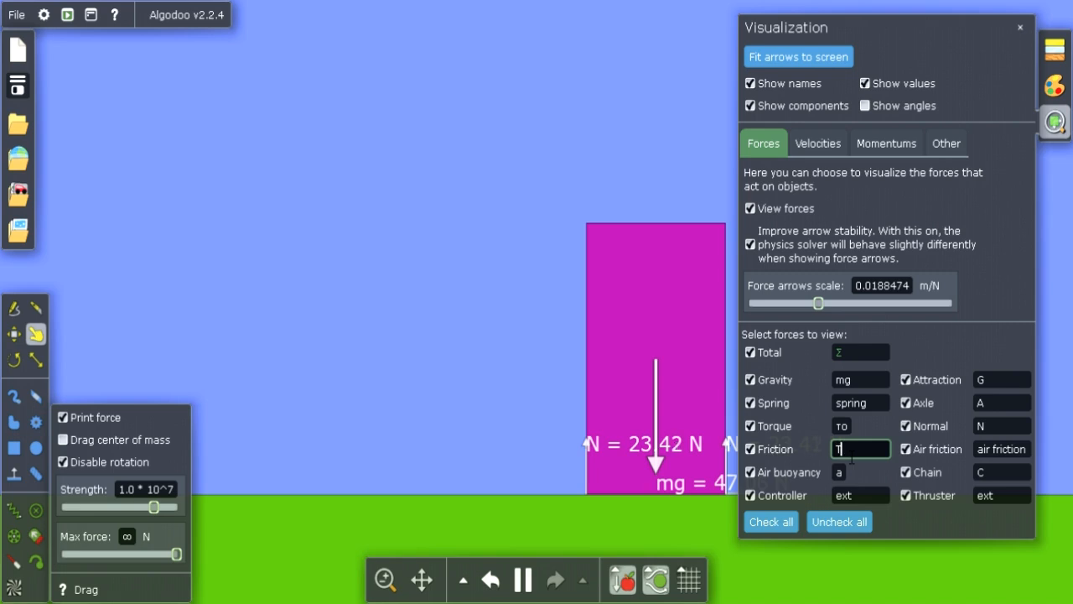
text(f)
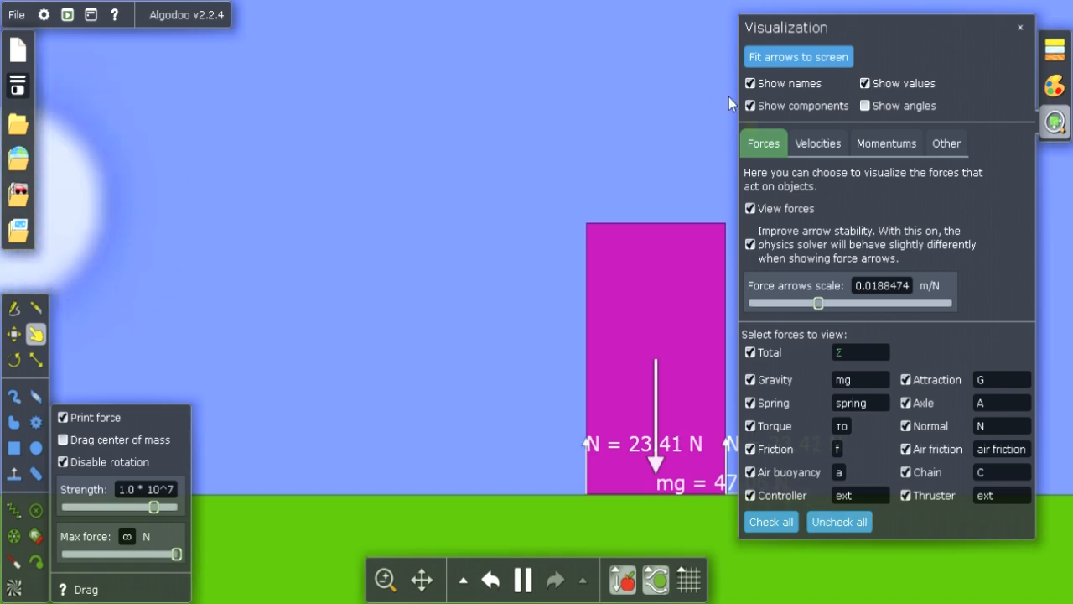
click(1058, 122)
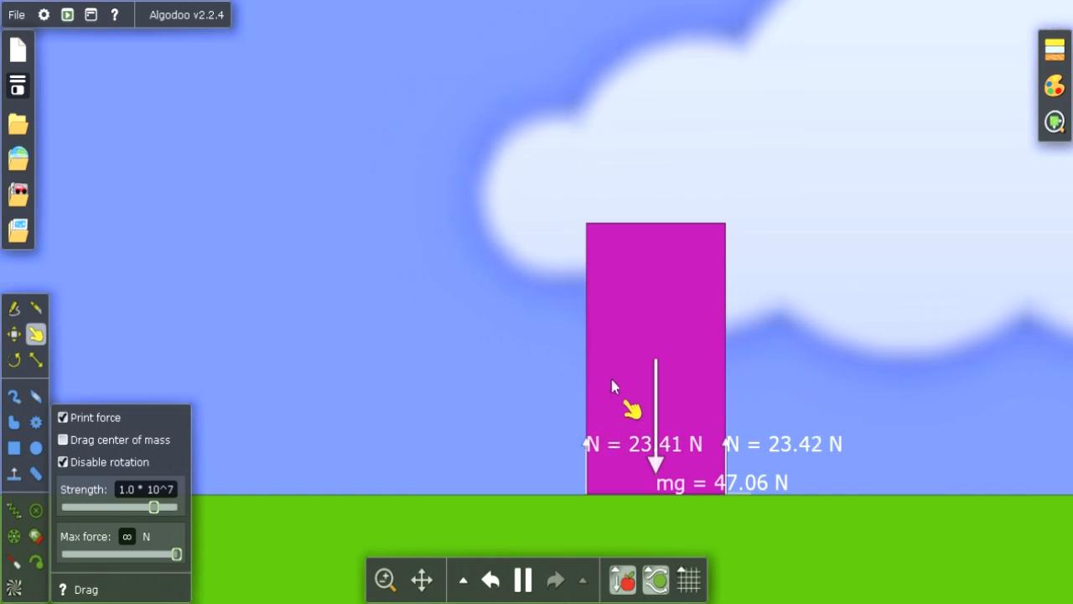
- Pull the magenta pillar left along the ground and then up and slightly right, then review the force visualization settings and close them
drag(611, 378, 321, 404)
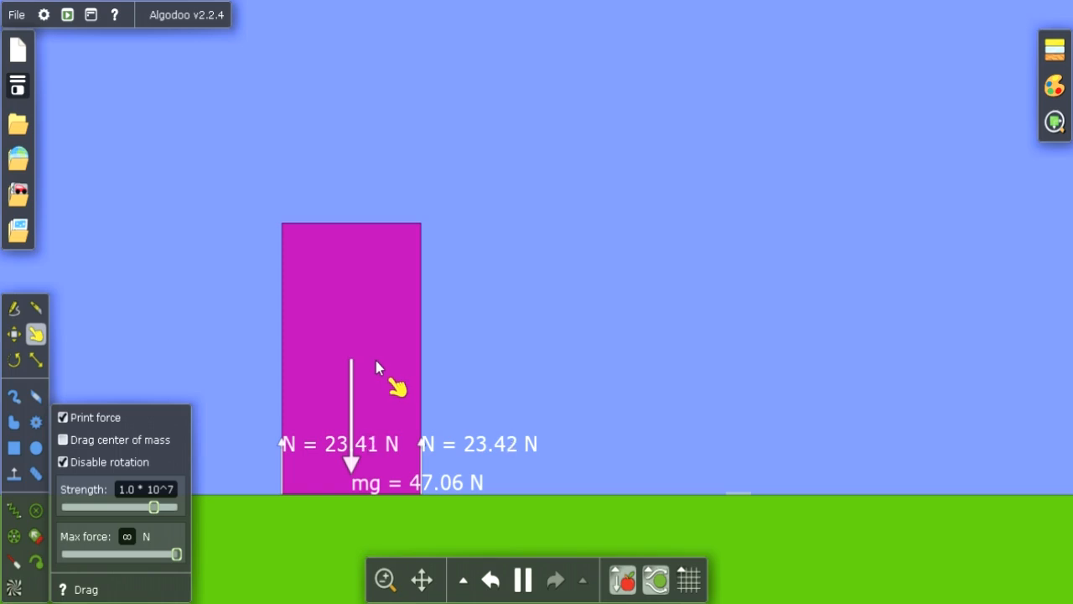
drag(376, 369, 398, 269)
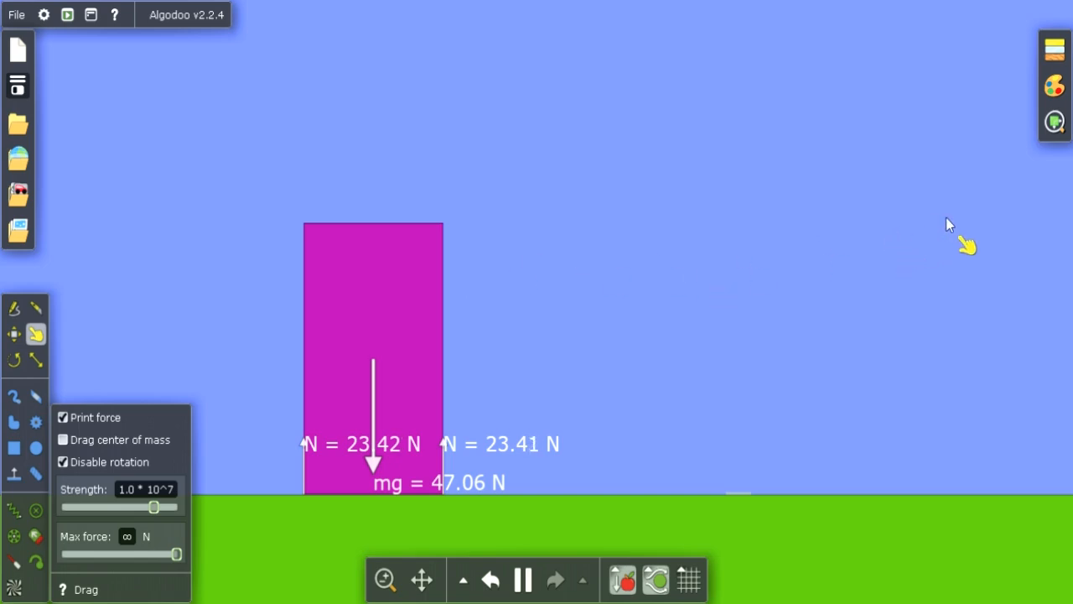
click(1054, 122)
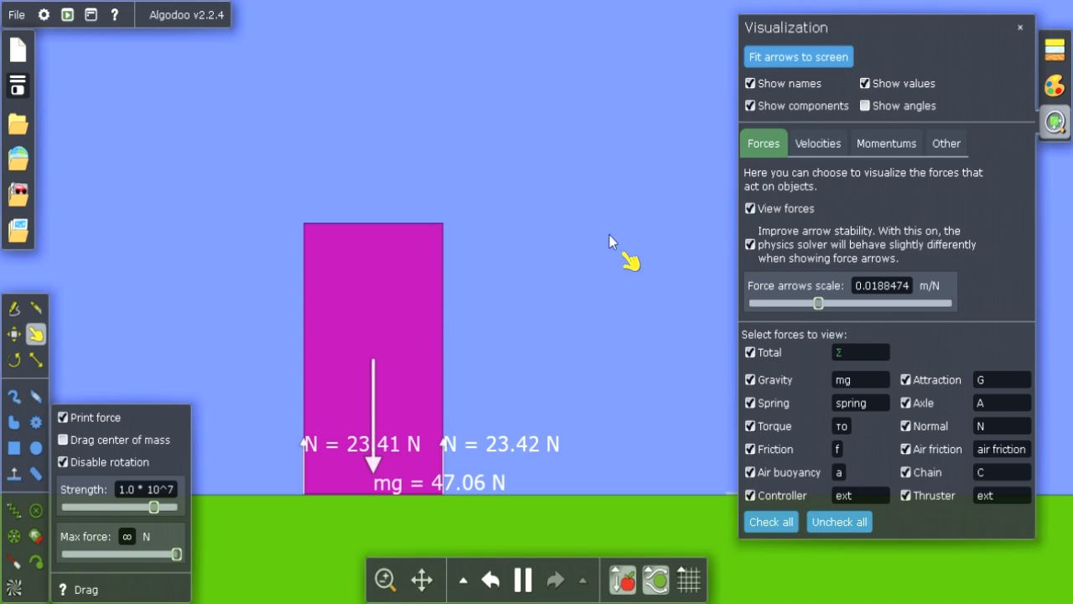
click(1019, 30)
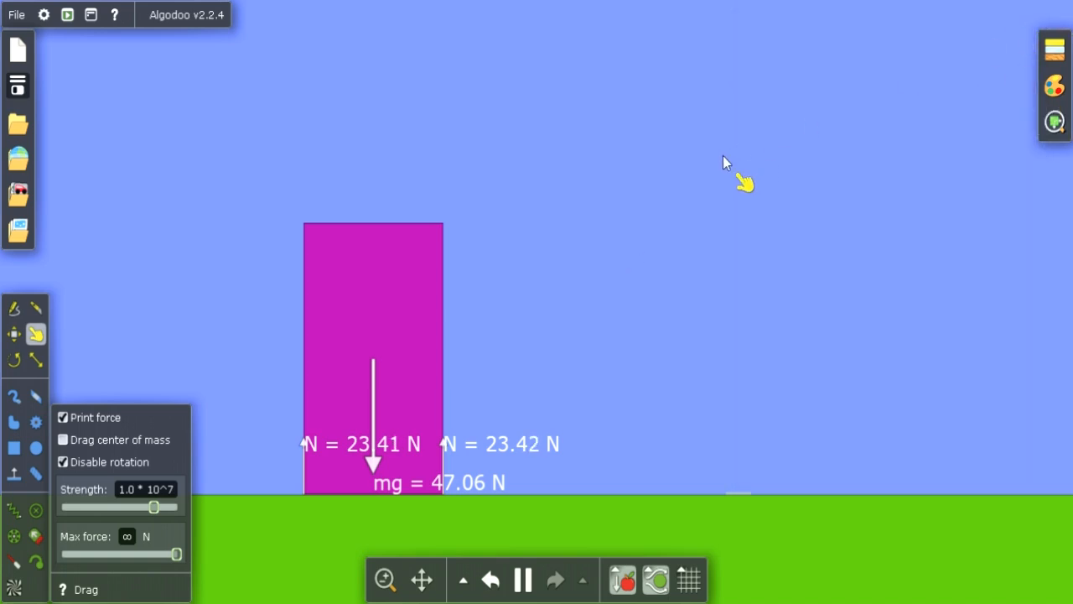